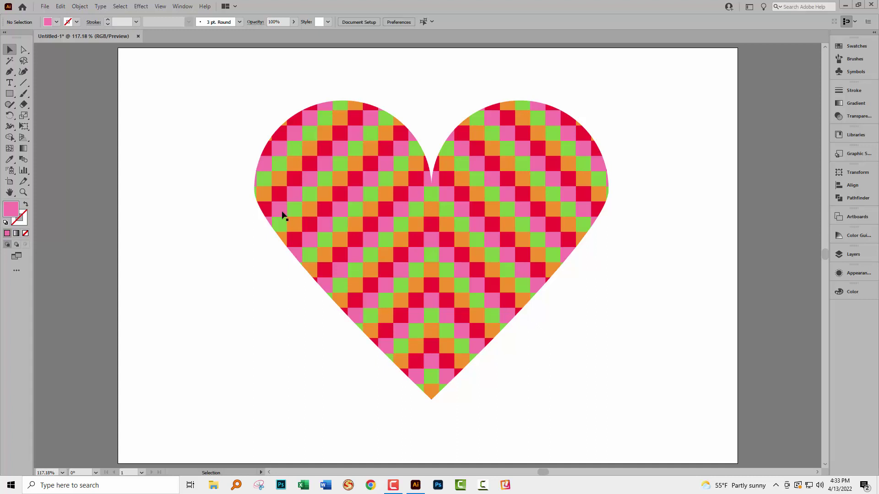
# Step: Create a new blank 1920 × 1080 px document from the Web-Large preset
pyautogui.click(44, 6)
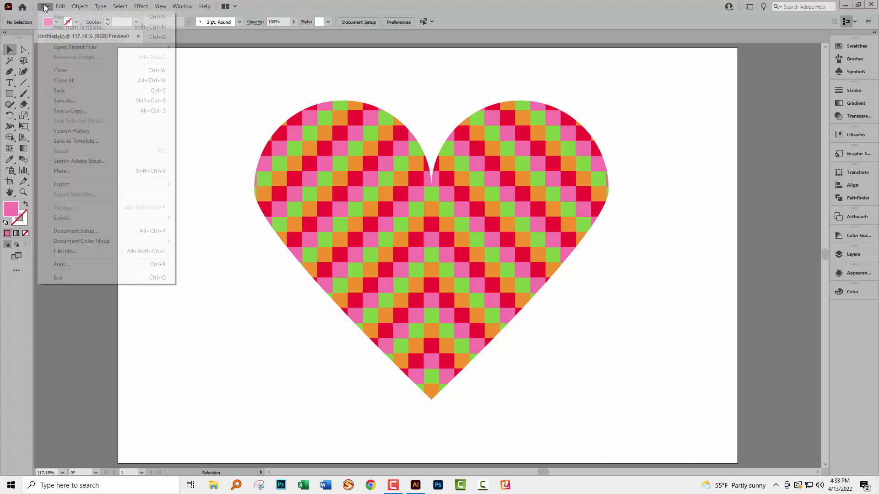
pyautogui.click(65, 18)
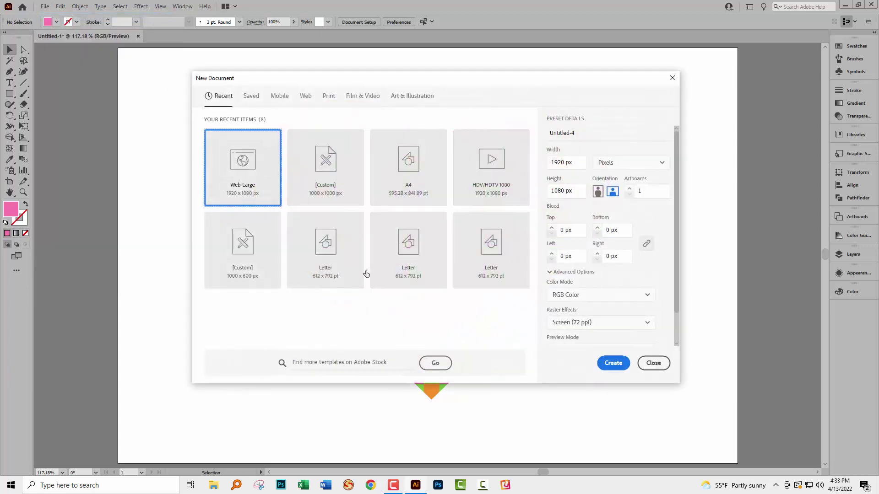
pyautogui.click(615, 361)
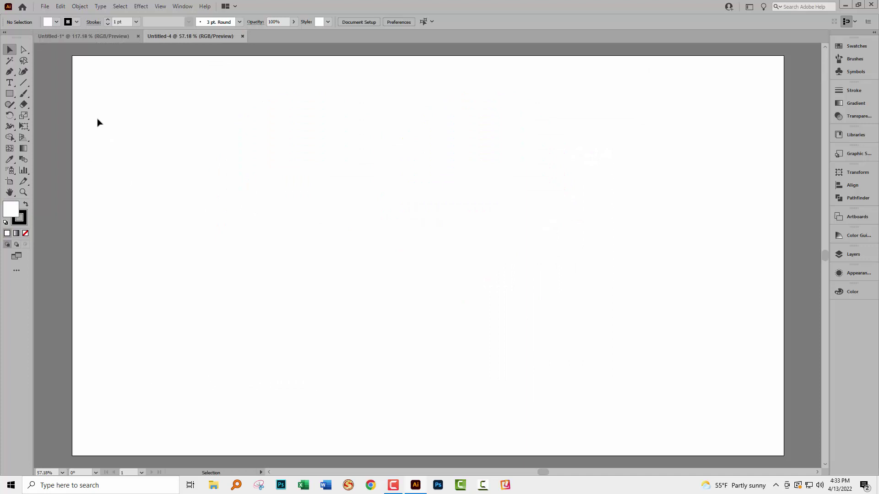
# Step: Draw a 30 × 30 px square on the artboard and zoom in on it
pyautogui.click(10, 92)
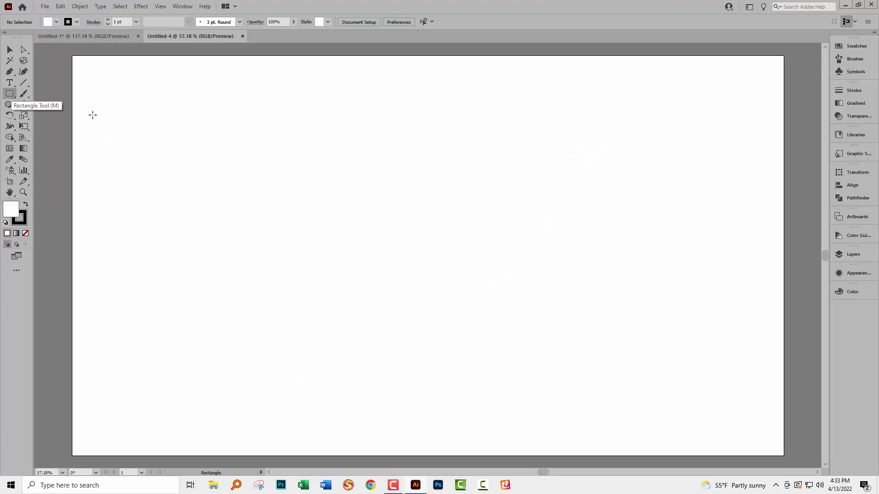
pyautogui.click(367, 152)
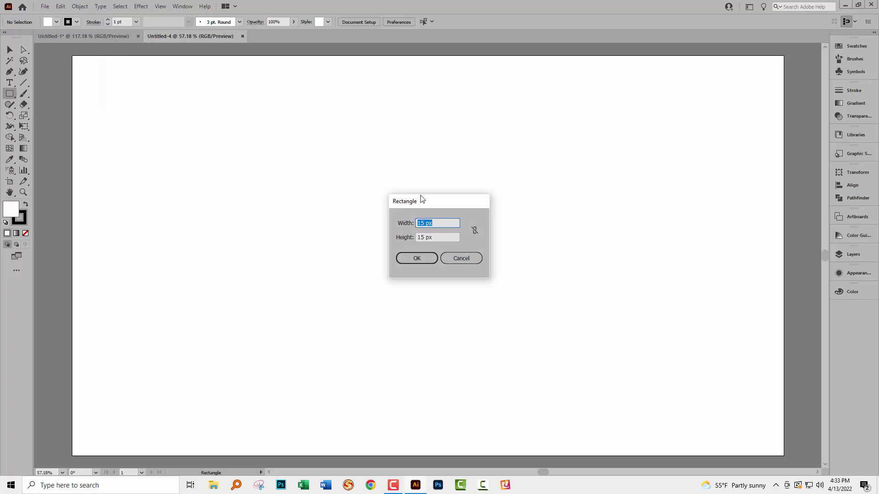
pyautogui.write('30')
pyautogui.press('Tab')
pyautogui.write('30')
pyautogui.press('Tab')
pyautogui.click(417, 259)
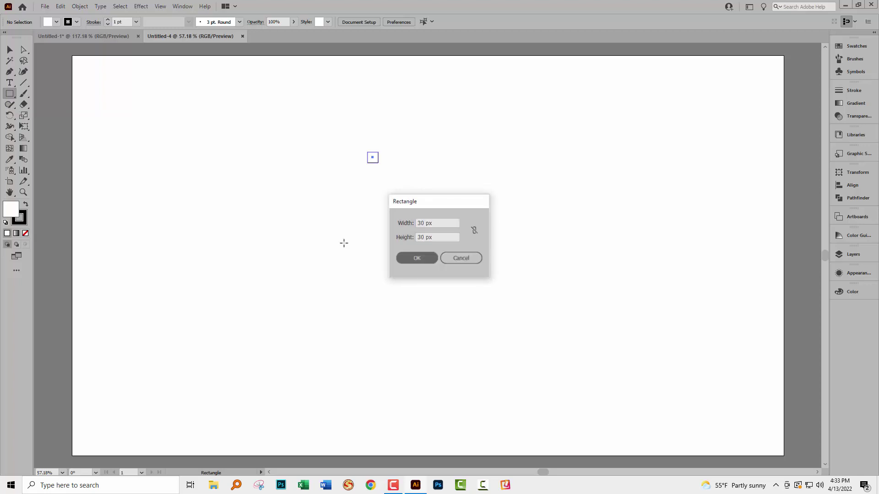
pyautogui.press('z')
pyautogui.moveTo(353, 133); pyautogui.dragTo(475, 336)
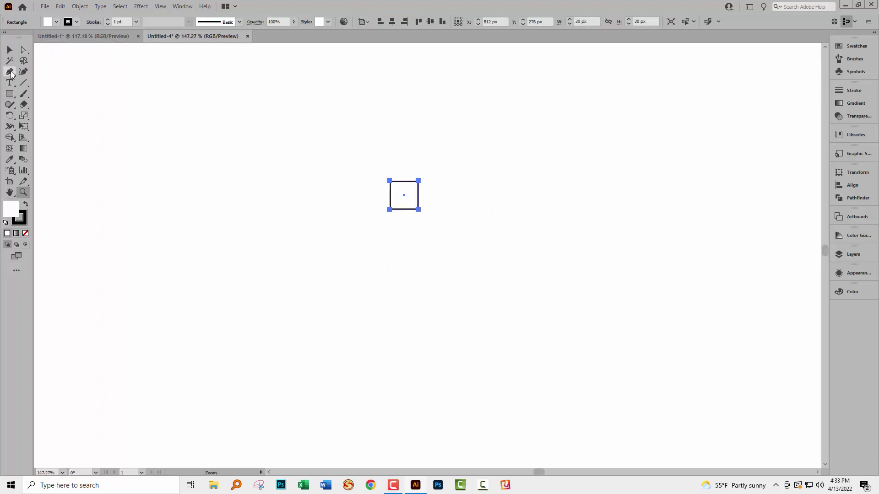
# Step: Give the square a magenta #e5205d fill and no stroke
pyautogui.click(10, 50)
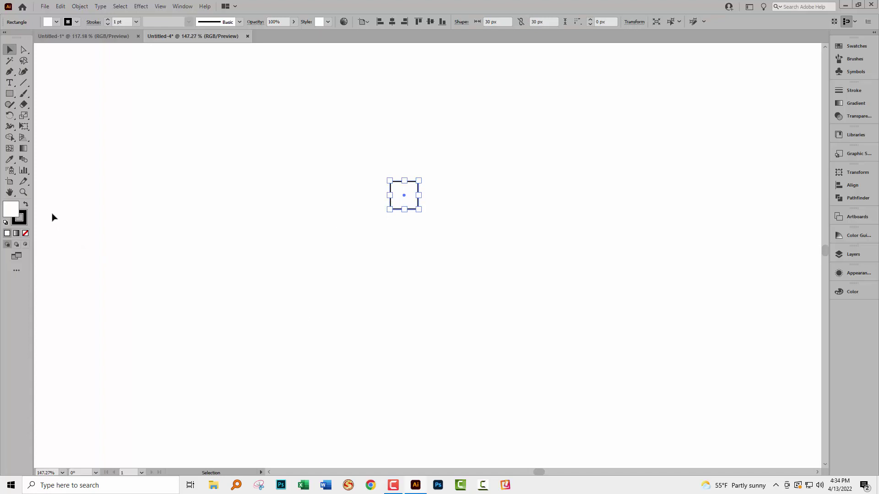
pyautogui.click(26, 205)
pyautogui.click(25, 233)
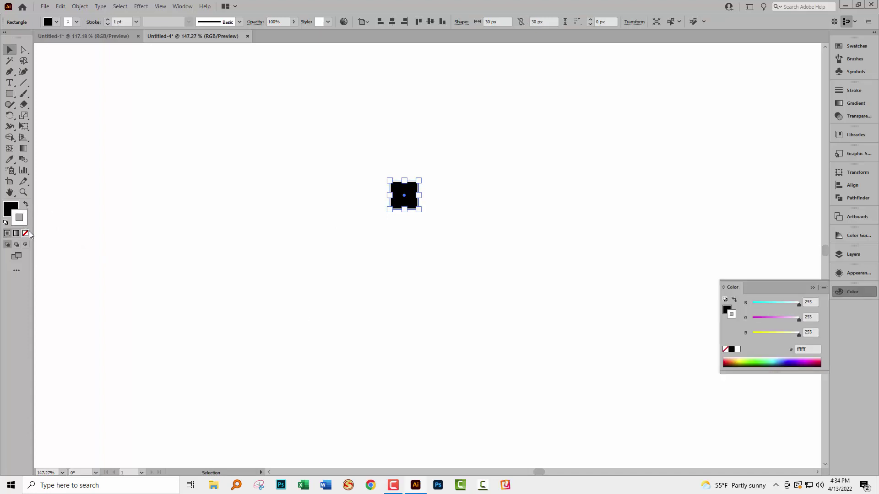
pyautogui.doubleClick(10, 209)
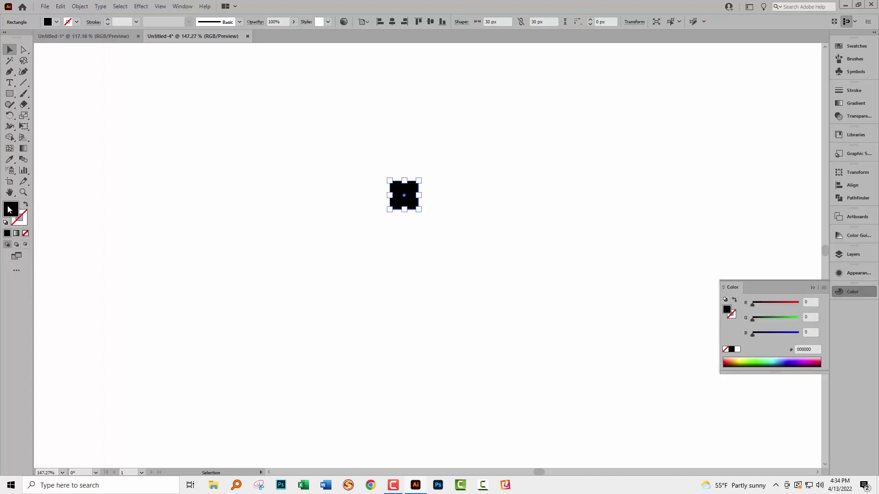
pyautogui.moveTo(198, 261); pyautogui.dragTo(192, 268)
pyautogui.click(218, 266)
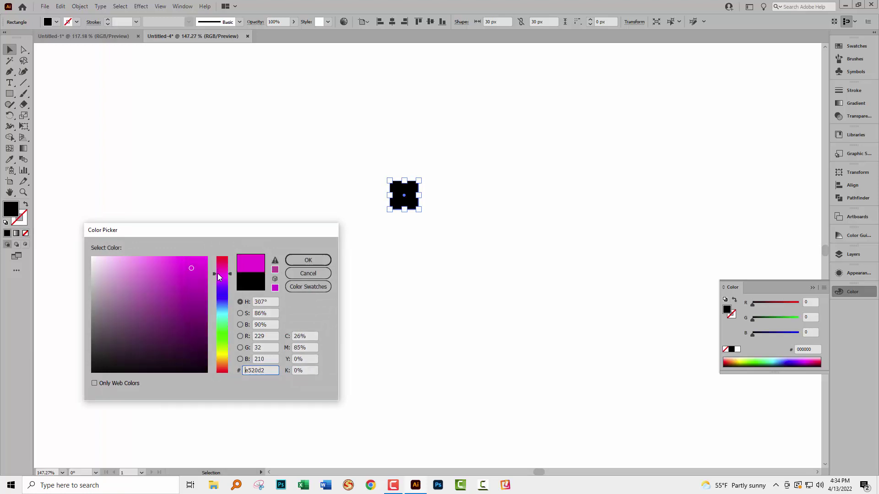
pyautogui.moveTo(218, 265); pyautogui.dragTo(219, 262)
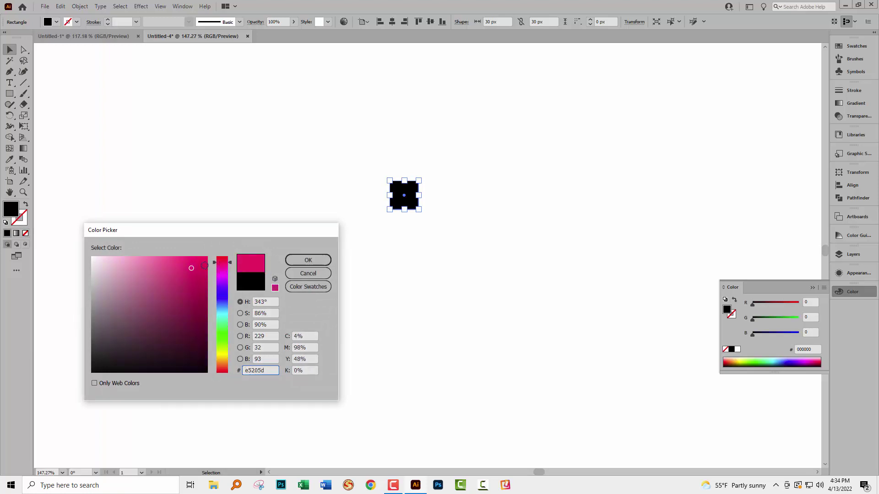
pyautogui.click(313, 261)
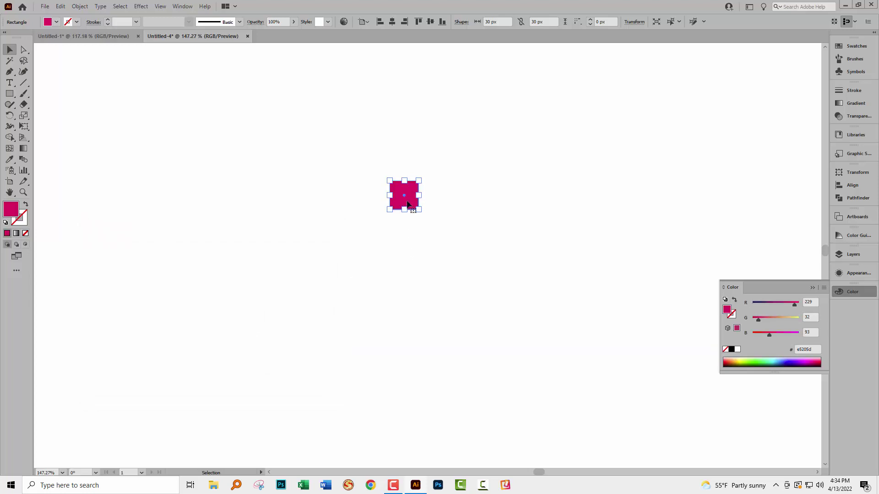
# Step: Duplicate the square directly below and fill the copy with purple ce1cf9
pyautogui.moveTo(408, 204); pyautogui.dragTo(409, 230)
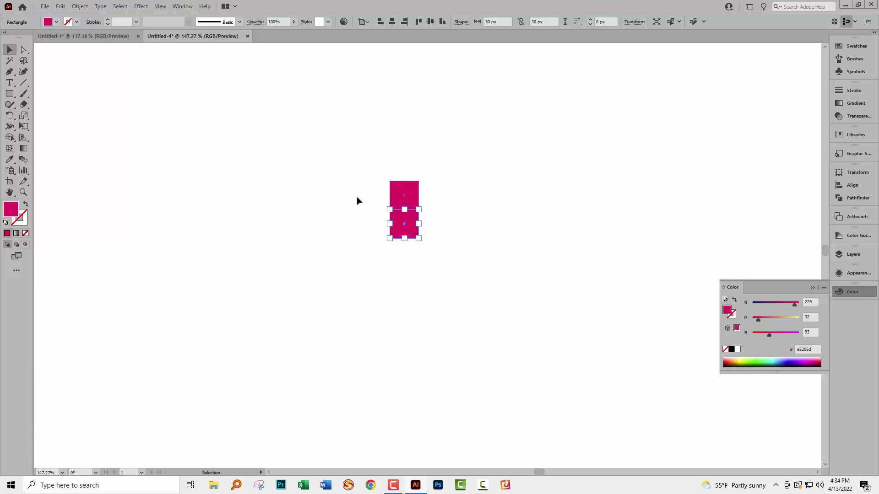
pyautogui.doubleClick(13, 211)
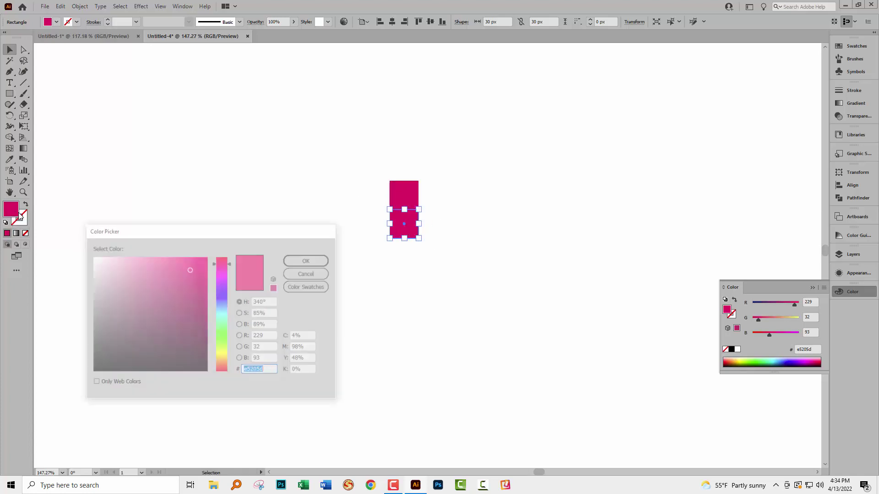
pyautogui.click(224, 281)
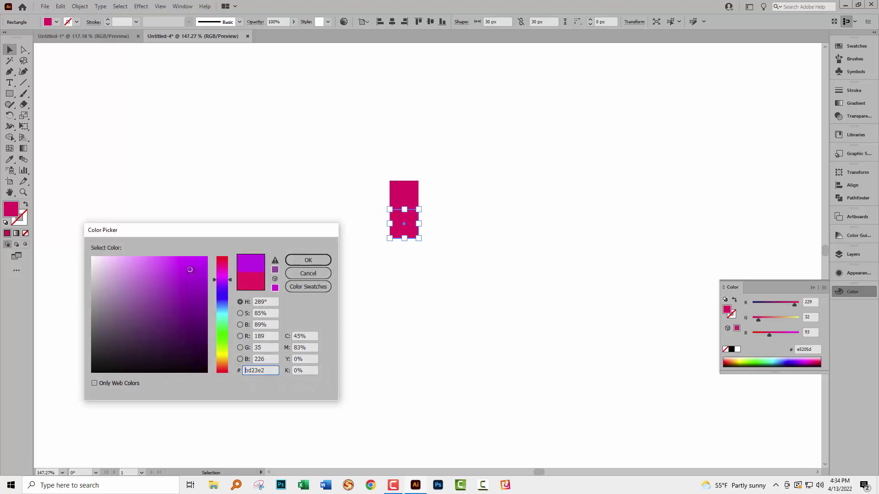
pyautogui.click(195, 258)
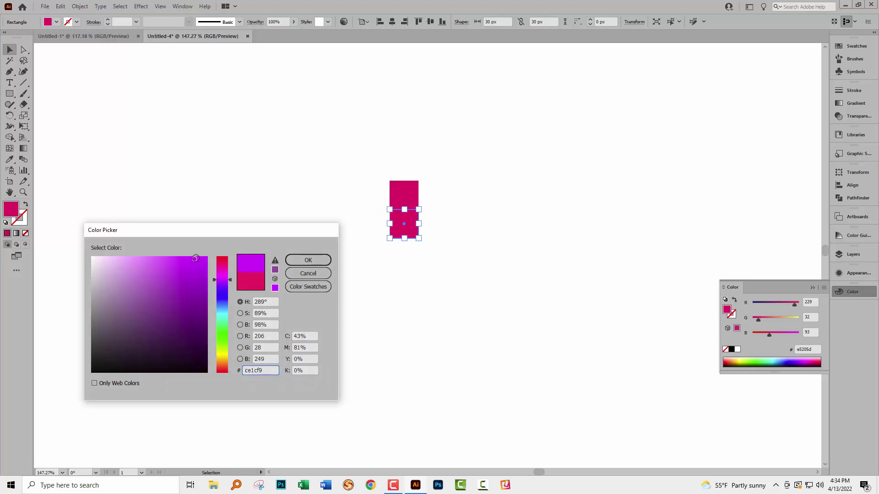
pyautogui.click(295, 261)
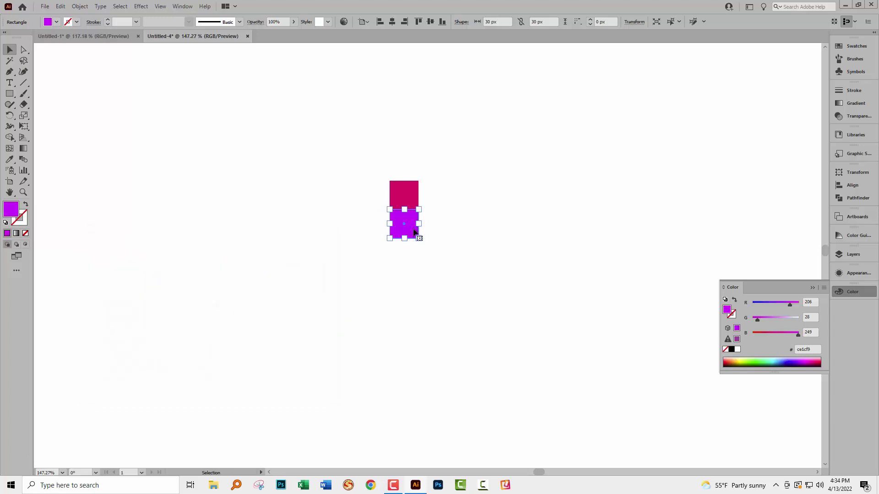
# Step: Add a third square below, filled with cyan 45e8f4
pyautogui.moveTo(413, 232); pyautogui.dragTo(413, 260)
pyautogui.doubleClick(15, 209)
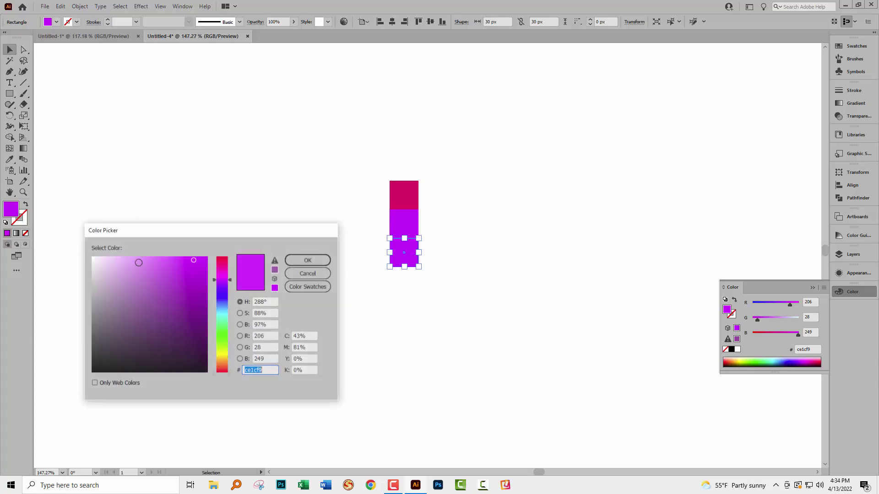
pyautogui.moveTo(220, 307); pyautogui.dragTo(224, 317)
pyautogui.moveTo(169, 262); pyautogui.dragTo(175, 261)
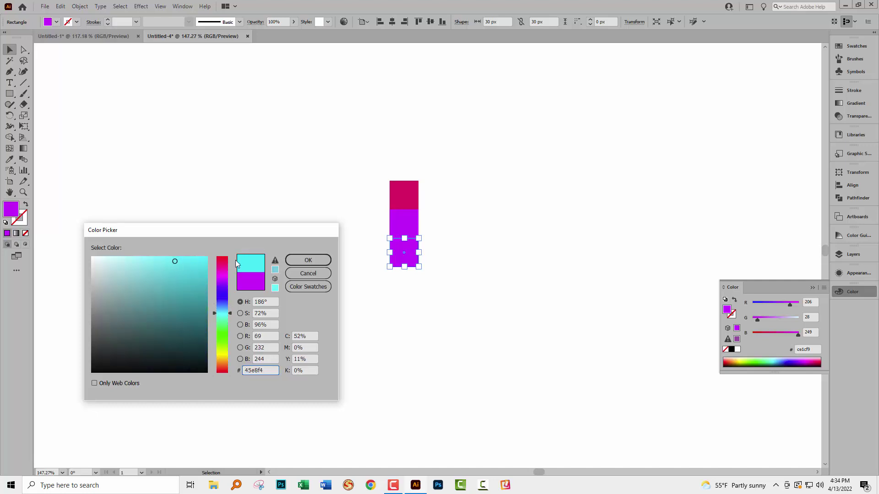
pyautogui.click(295, 261)
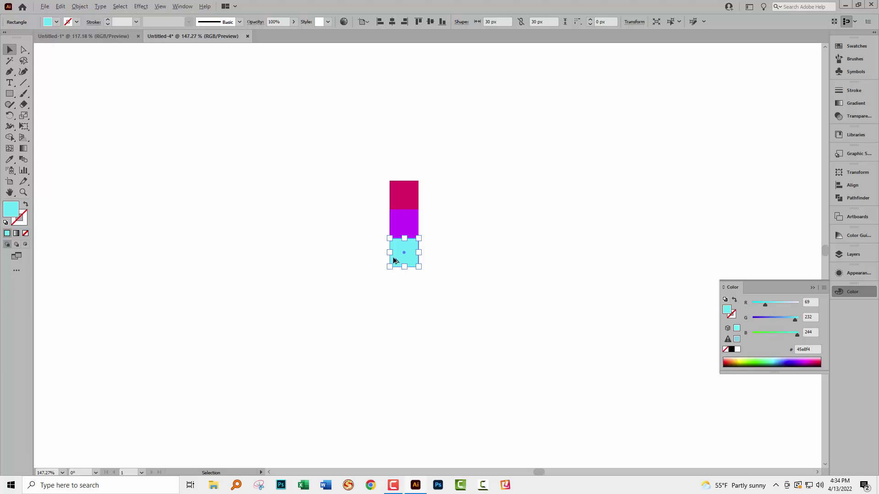
# Step: Add a fourth square at the bottom, filled with lavender 727cf7
pyautogui.moveTo(395, 260); pyautogui.dragTo(395, 284)
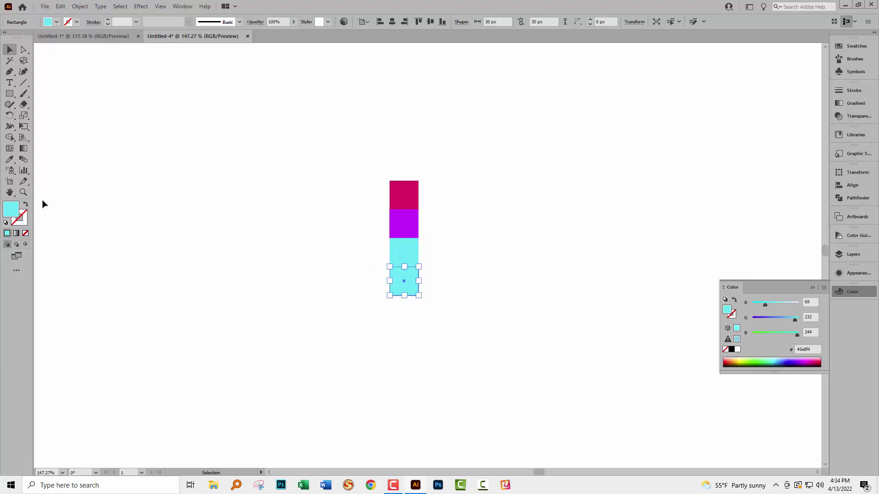
pyautogui.doubleClick(9, 211)
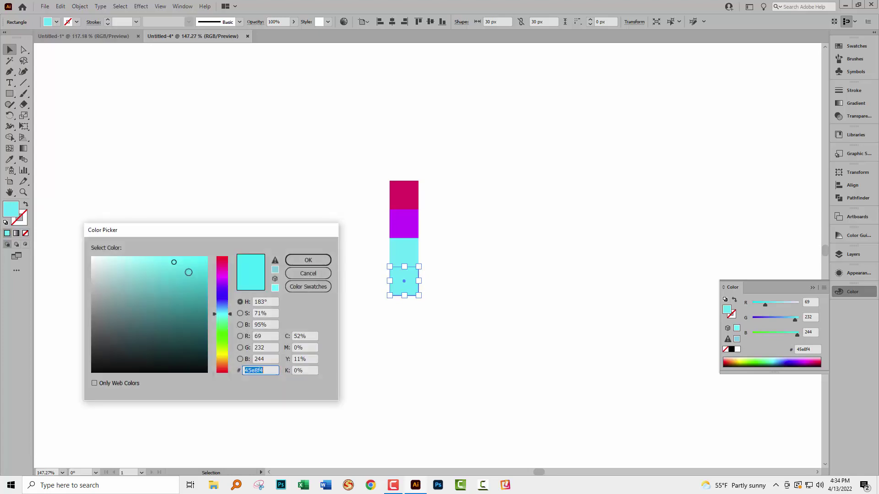
pyautogui.moveTo(217, 301); pyautogui.dragTo(218, 296)
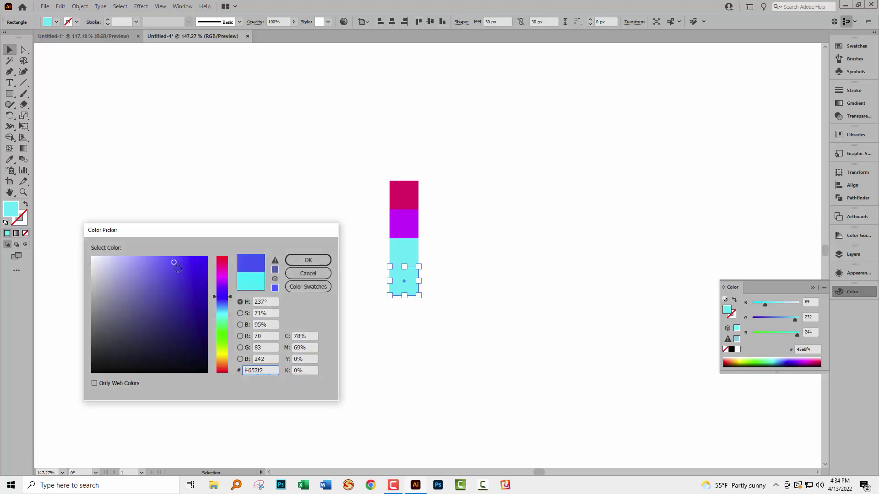
pyautogui.moveTo(173, 263); pyautogui.dragTo(153, 260)
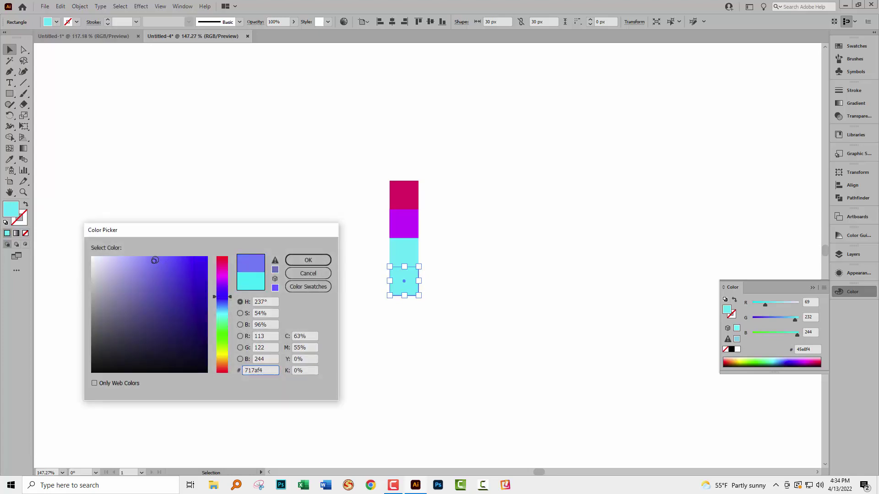
pyautogui.click(297, 261)
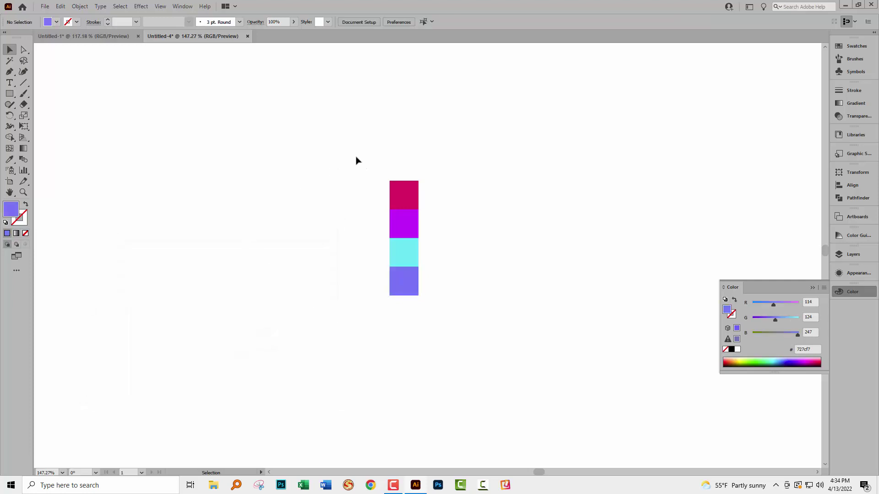
# Step: Align the four squares on the bottom lavender square with 0 vertical spacing, centred horizontally
pyautogui.moveTo(355, 150); pyautogui.dragTo(465, 316)
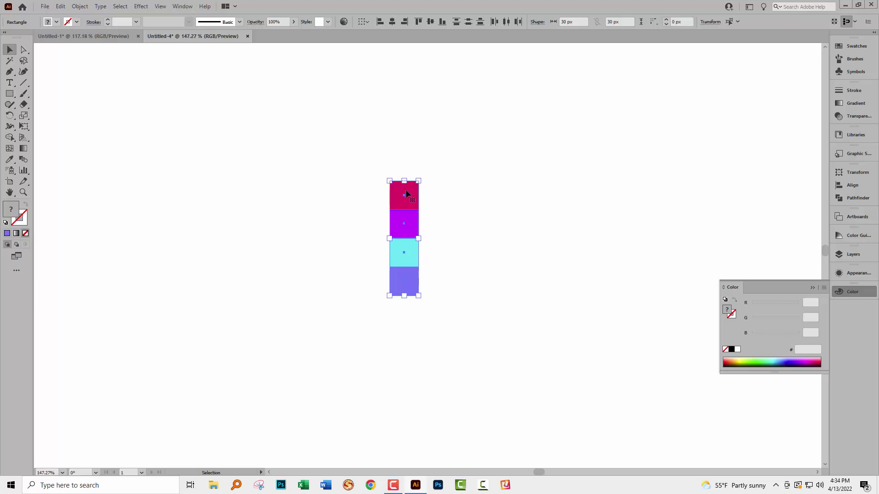
pyautogui.click(844, 186)
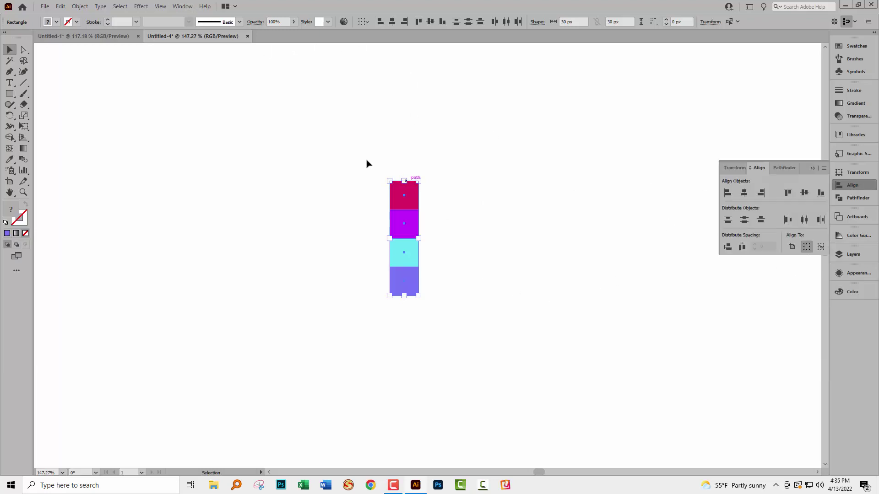
pyautogui.click(402, 279)
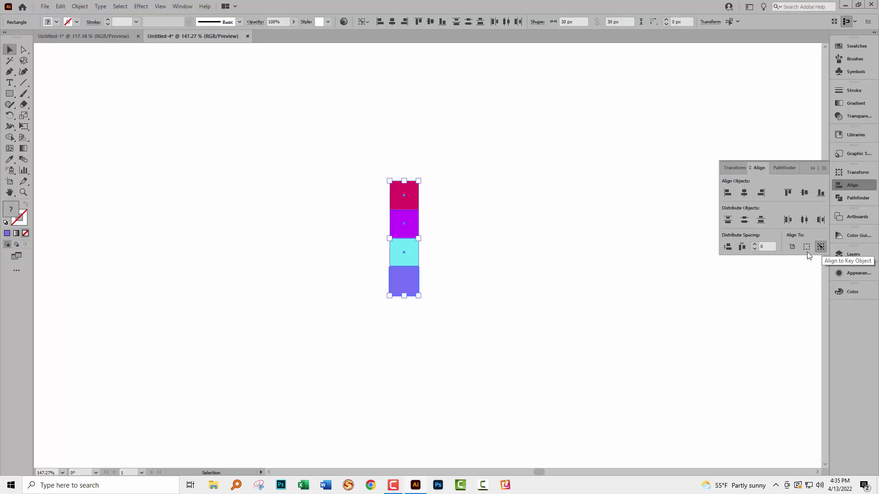
pyautogui.click(727, 249)
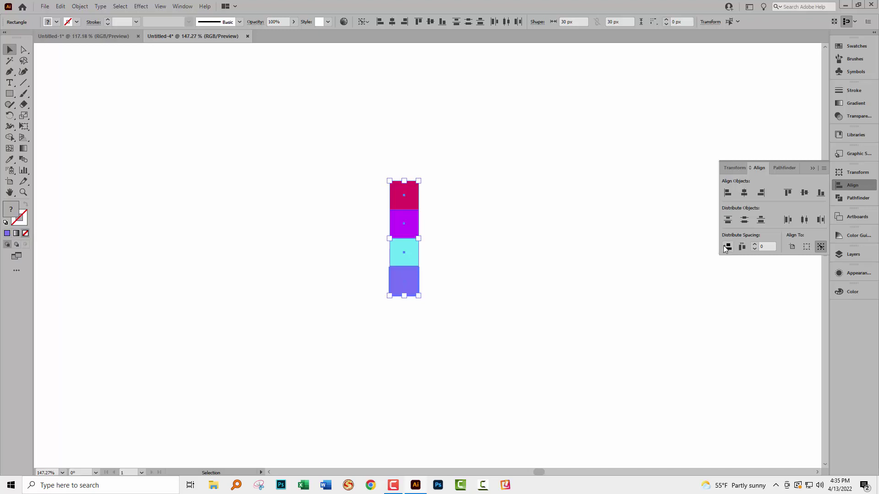
pyautogui.click(744, 193)
pyautogui.click(554, 290)
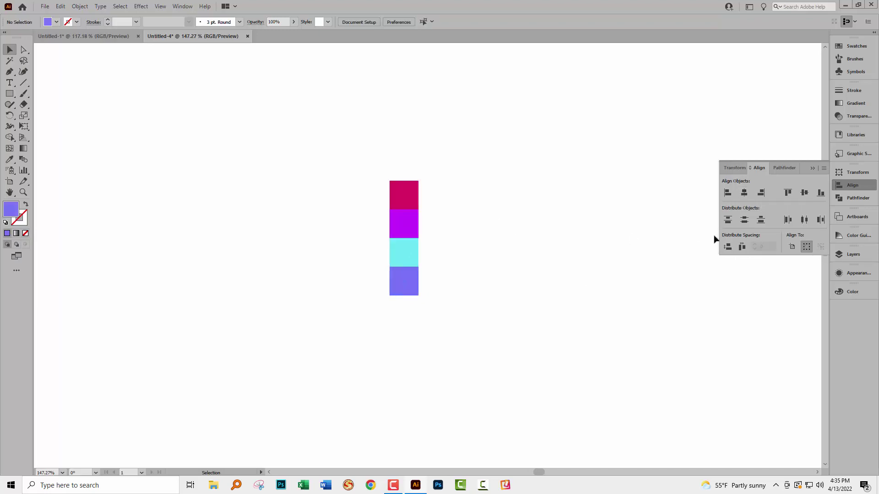
pyautogui.click(812, 168)
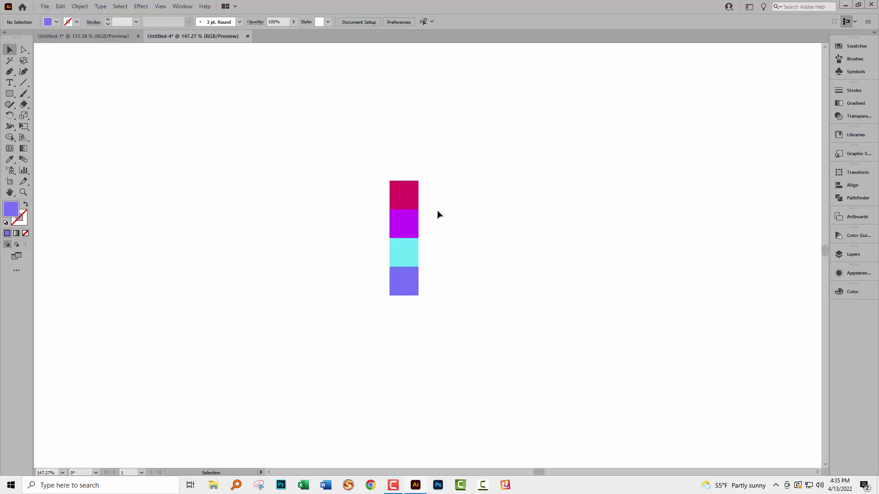
# Step: Move the four-square column up to the top centre of the artboard and reselect it
pyautogui.moveTo(346, 151); pyautogui.dragTo(439, 333)
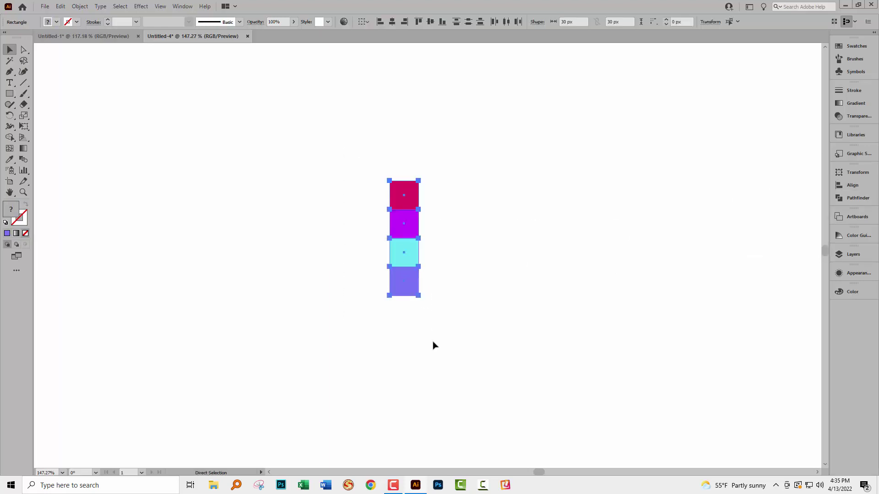
pyautogui.hotkey('ctrl', '0')
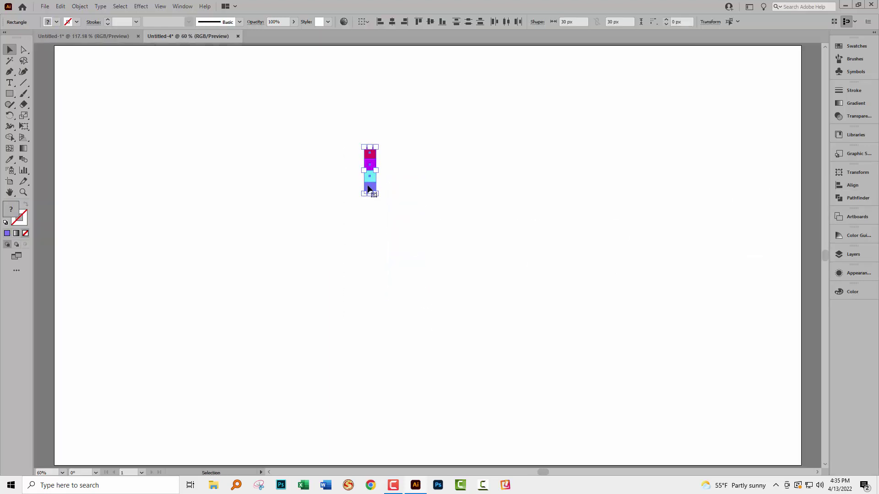
pyautogui.moveTo(369, 189); pyautogui.dragTo(403, 117)
pyautogui.click(411, 179)
pyautogui.moveTo(373, 69); pyautogui.dragTo(427, 130)
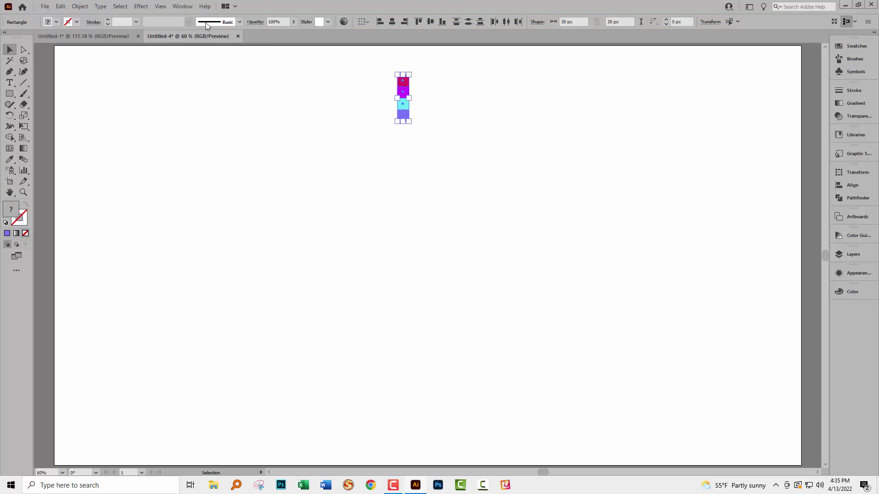
# Step: Add a Transform effect moving the column 30 px right and 30 px down
pyautogui.click(141, 6)
pyautogui.moveTo(155, 87)
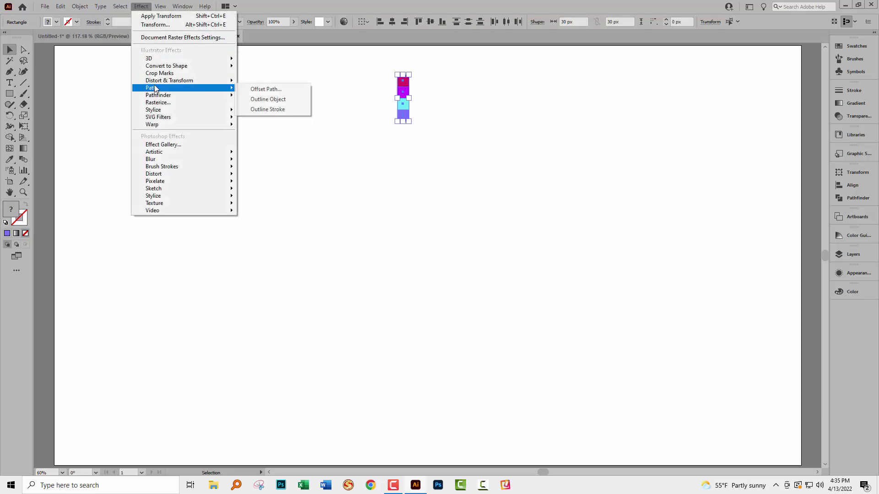
pyautogui.moveTo(192, 80)
pyautogui.click(273, 112)
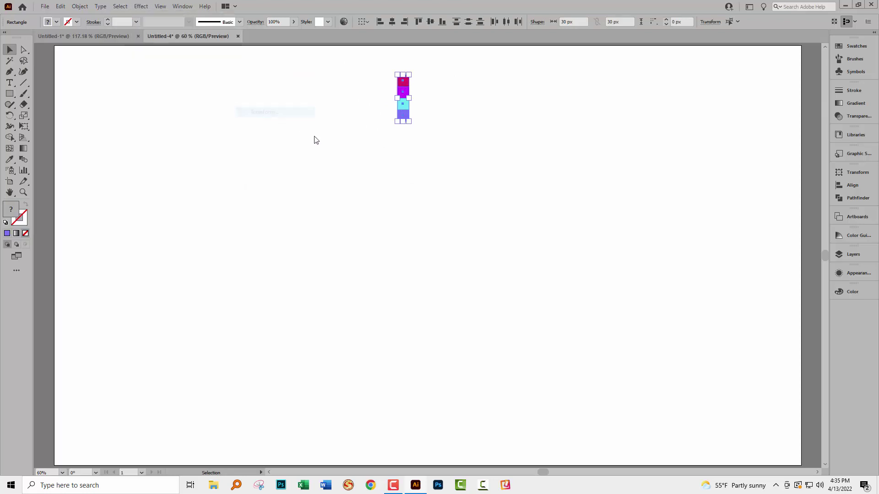
pyautogui.moveTo(314, 183); pyautogui.dragTo(254, 169)
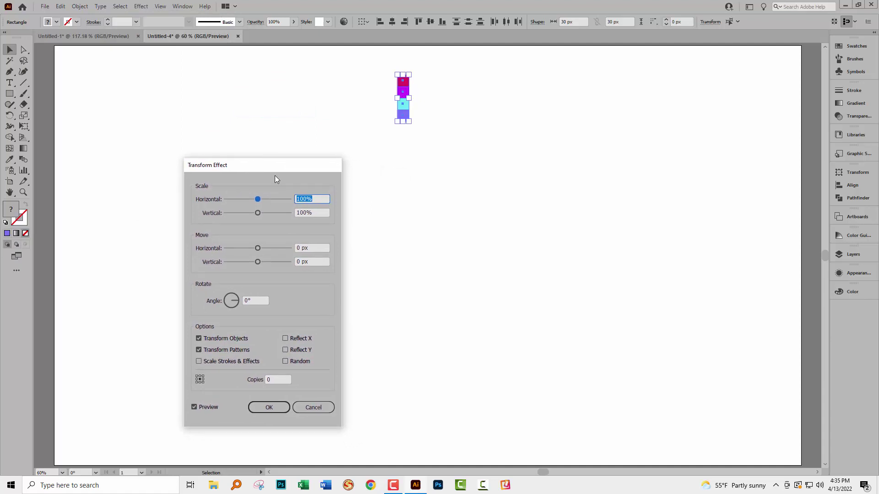
pyautogui.click(272, 379)
pyautogui.click(314, 248)
pyautogui.hotkey('shift', 'Up')
pyautogui.hotkey('shift', 'Up')
pyautogui.hotkey('shift', 'Up')
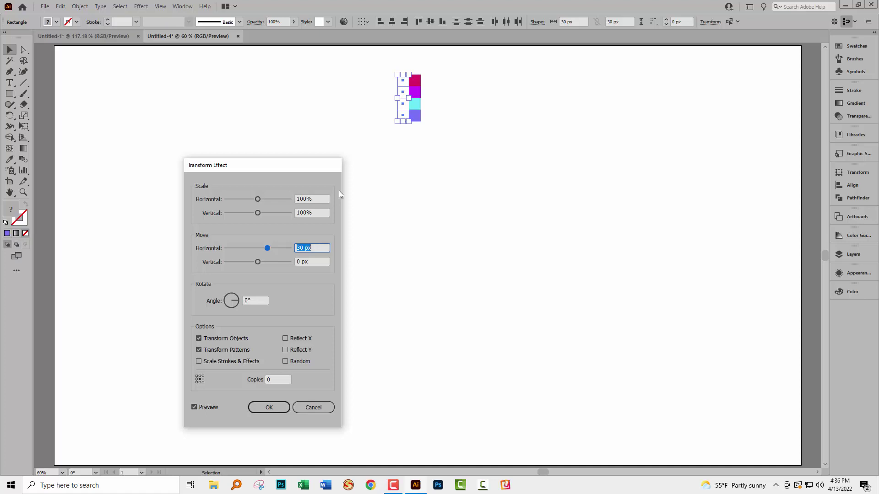
pyautogui.press('Tab')
pyautogui.write('30')
pyautogui.press('Tab')
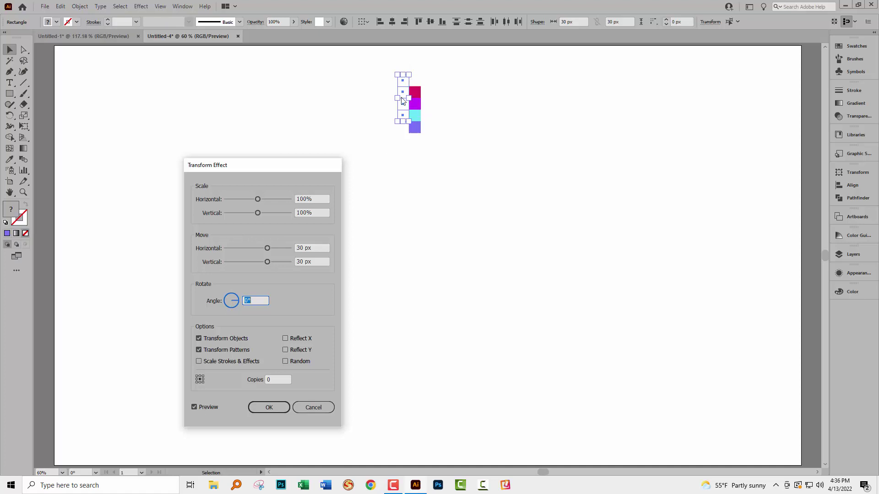
# Step: Set the Transform effect to 25 copies and apply it
pyautogui.click(279, 380)
pyautogui.press('Up')
pyautogui.press('Up')
pyautogui.press('Up')
pyautogui.press('Up')
pyautogui.press('Up')
pyautogui.press('Up')
pyautogui.press('Up')
pyautogui.press('Up')
pyautogui.press('Up')
pyautogui.press('Up')
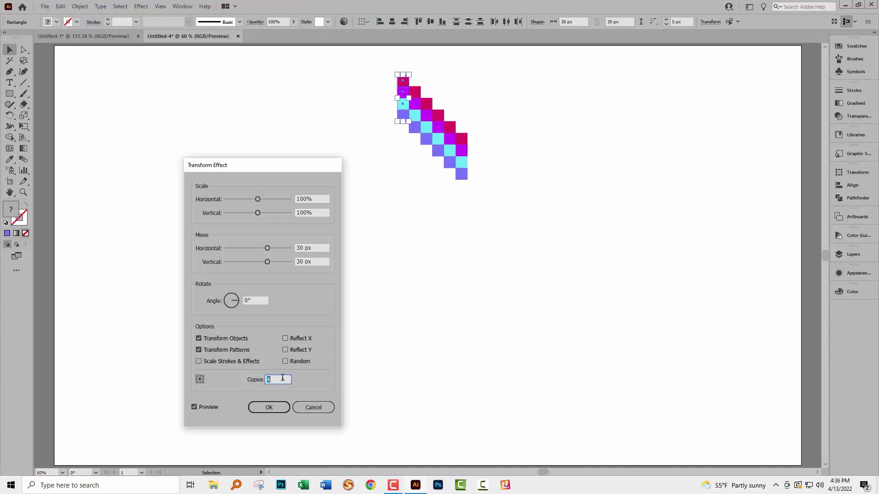
pyautogui.hotkey('shift', 'Up')
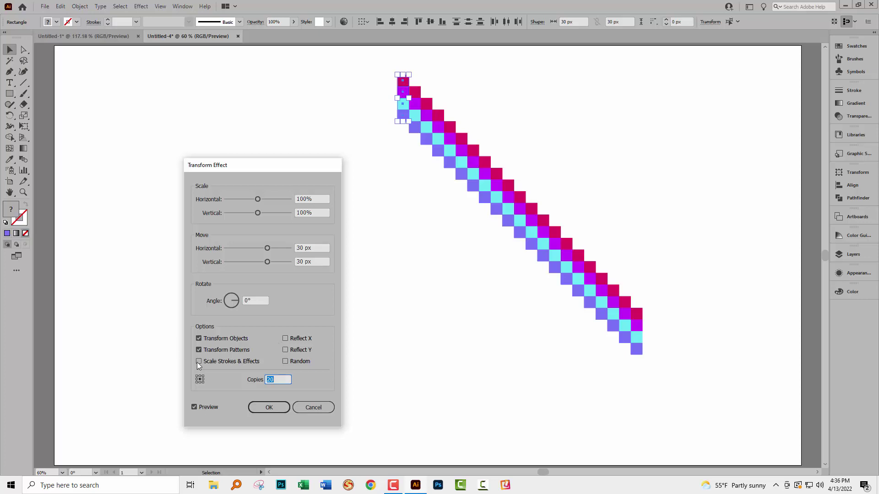
pyautogui.press('Up')
pyautogui.press('Up')
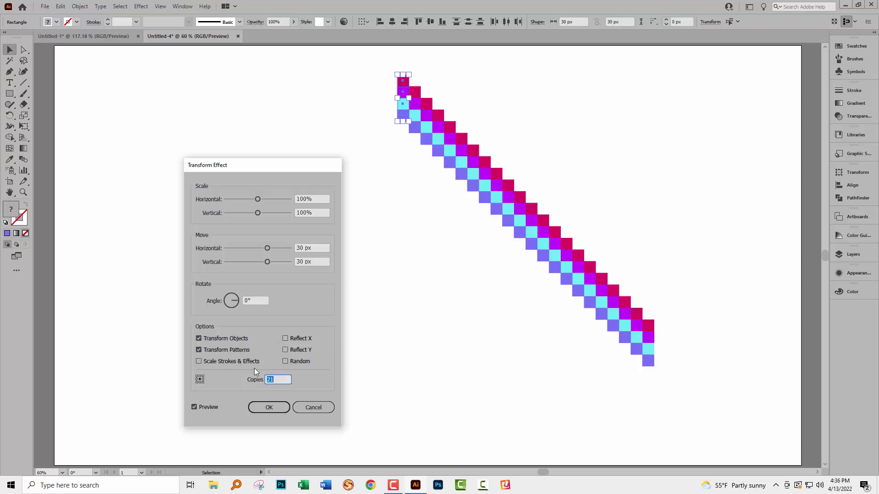
pyautogui.press('Up')
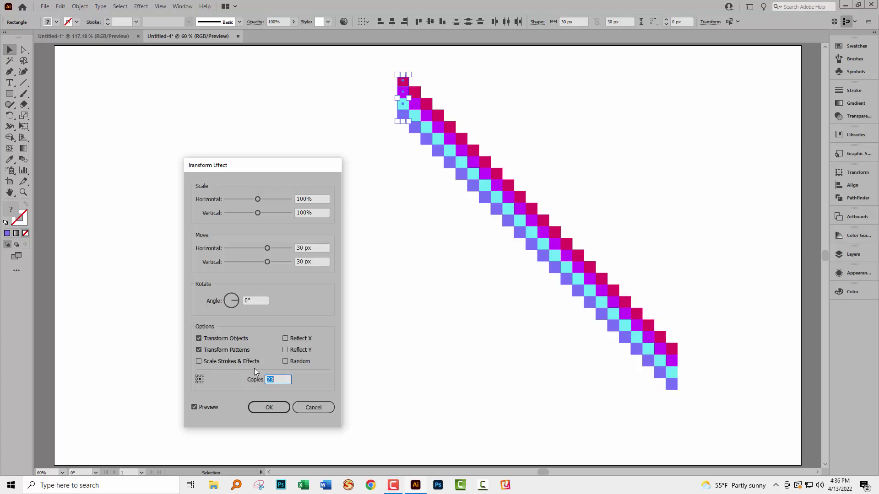
pyautogui.press('Up')
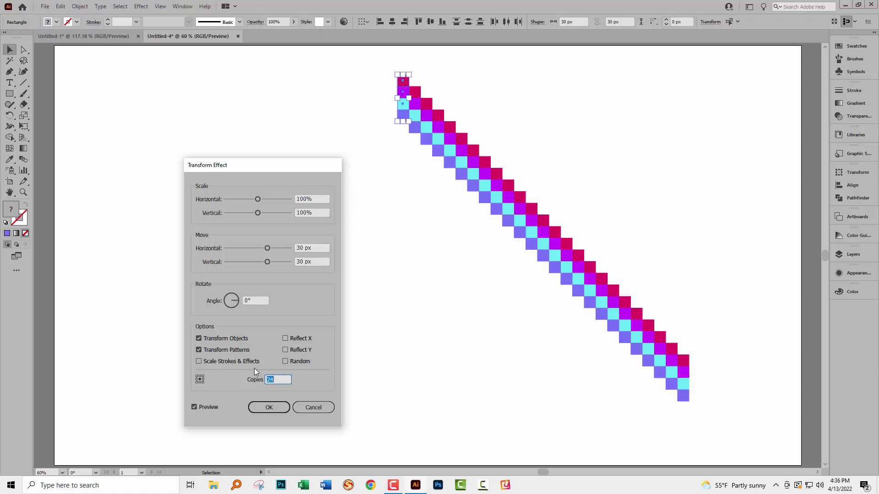
pyautogui.press('Up')
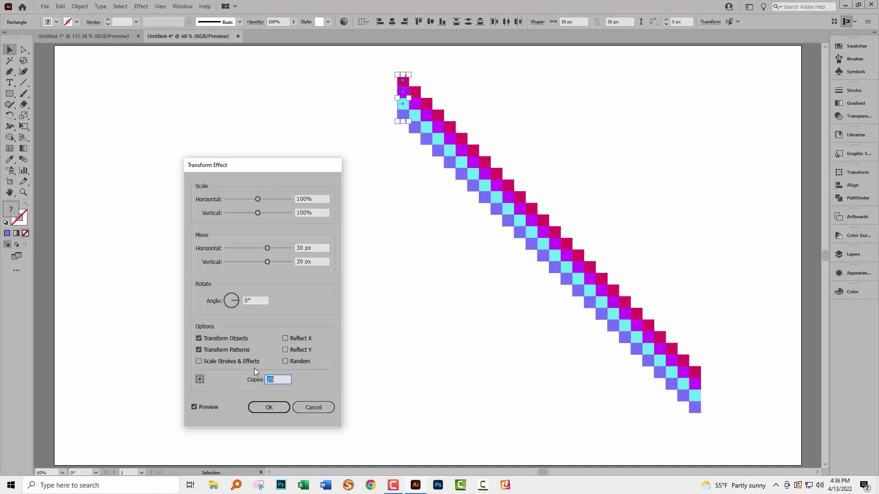
pyautogui.click(269, 406)
# Step: Copy the diagonal strip and paste it in place on top of the original
pyautogui.click(277, 155)
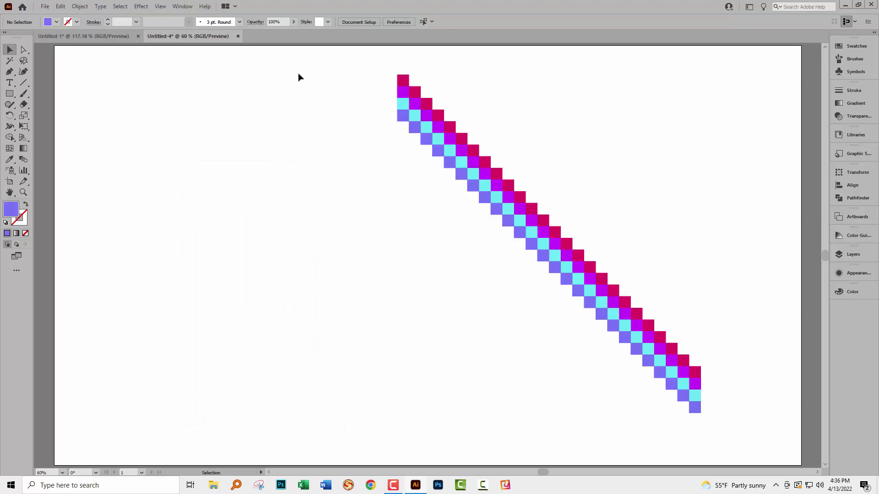
pyautogui.moveTo(361, 56); pyautogui.dragTo(434, 158)
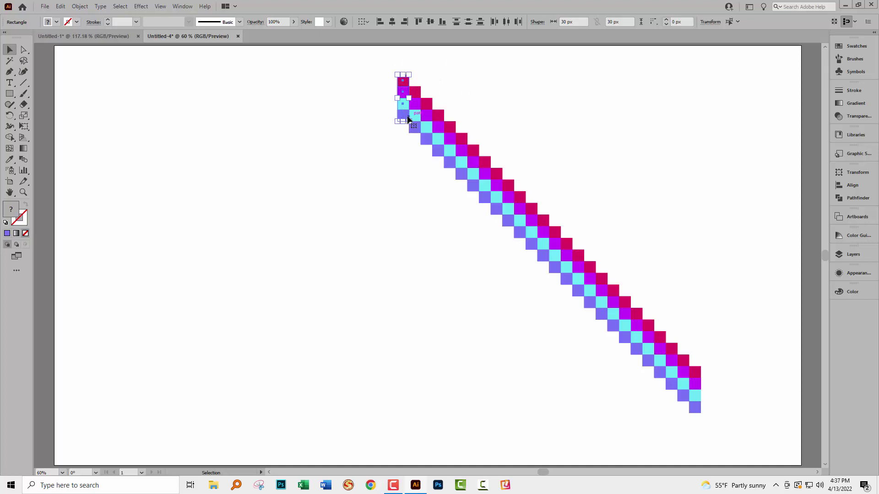
pyautogui.click(60, 7)
pyautogui.click(72, 59)
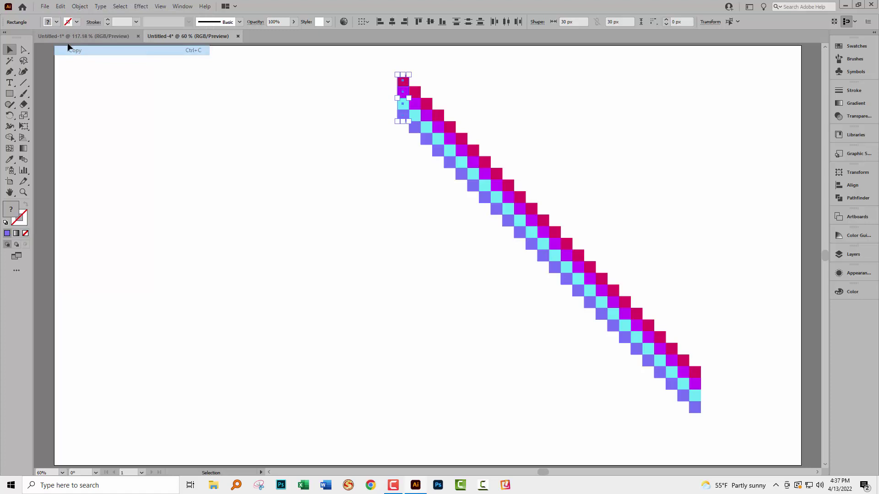
pyautogui.click(60, 6)
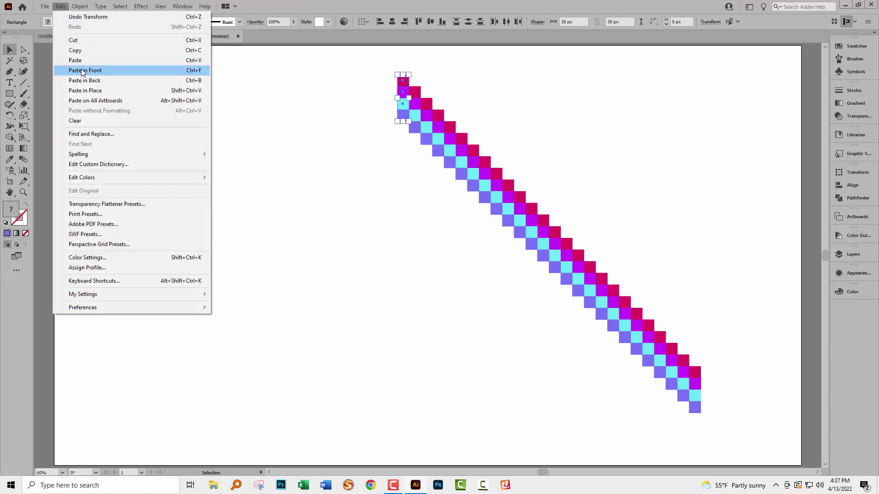
pyautogui.click(88, 90)
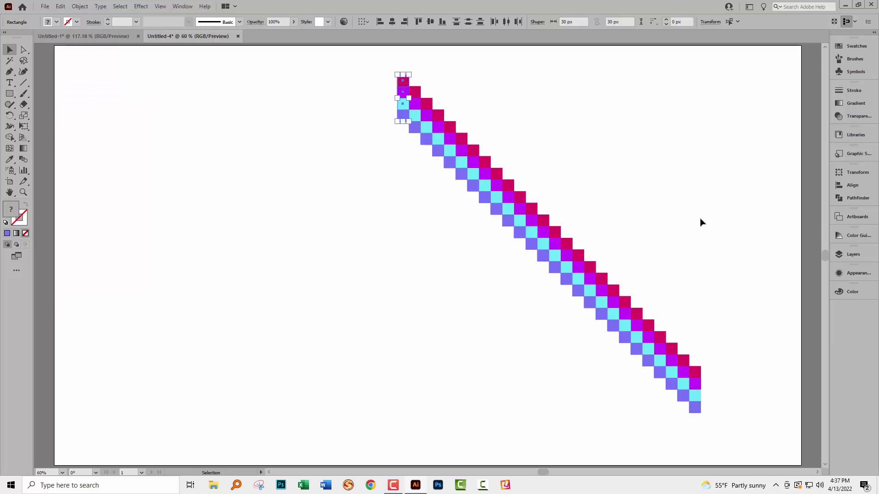
# Step: Change the duplicate's Transform horizontal move to -30 px so it runs down-left
pyautogui.click(850, 273)
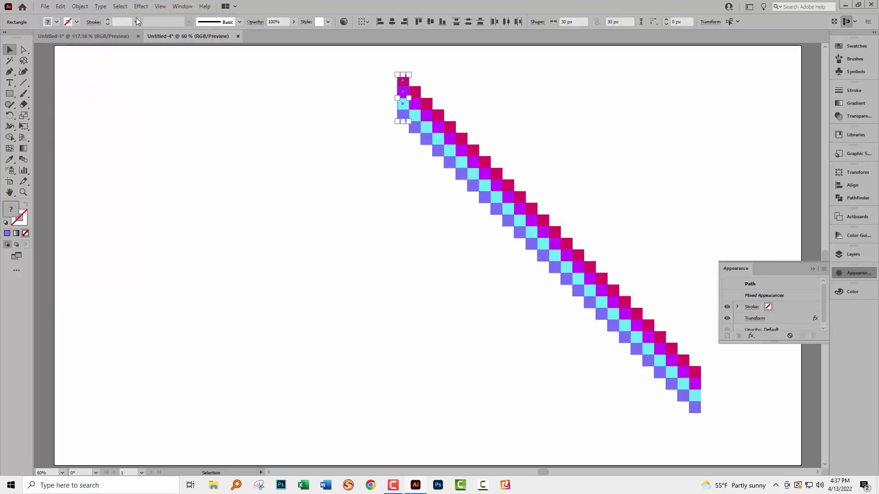
pyautogui.click(753, 319)
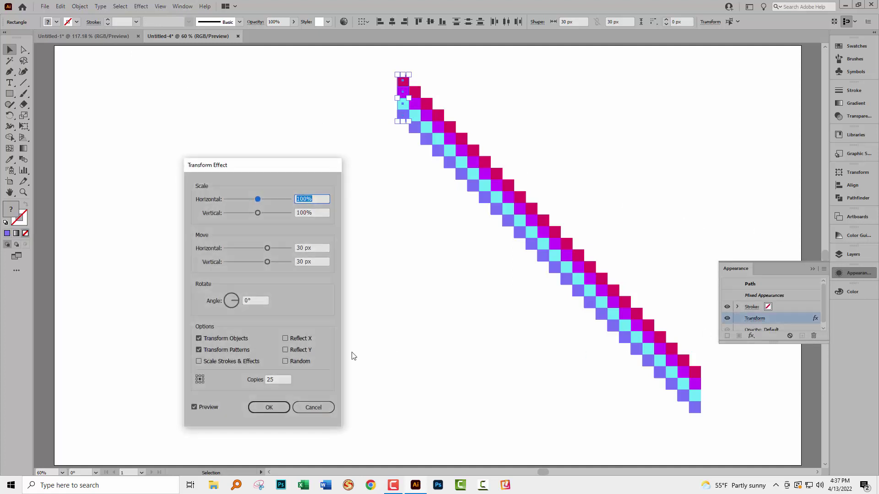
pyautogui.click(297, 248)
pyautogui.write('-')
pyautogui.press('Tab')
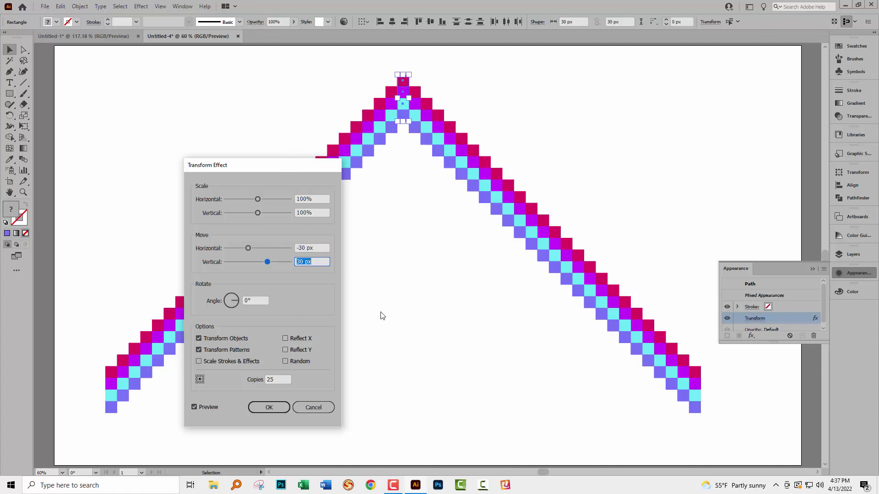
pyautogui.click(268, 408)
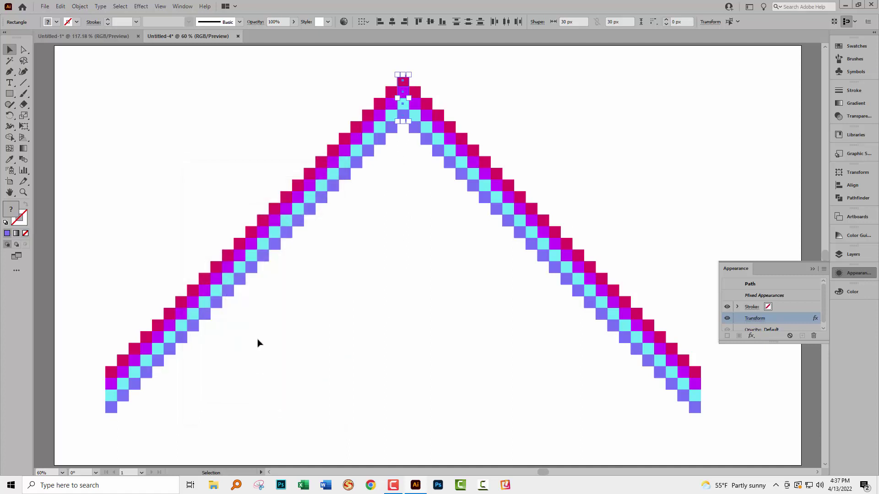
pyautogui.click(377, 218)
pyautogui.moveTo(354, 53); pyautogui.dragTo(434, 101)
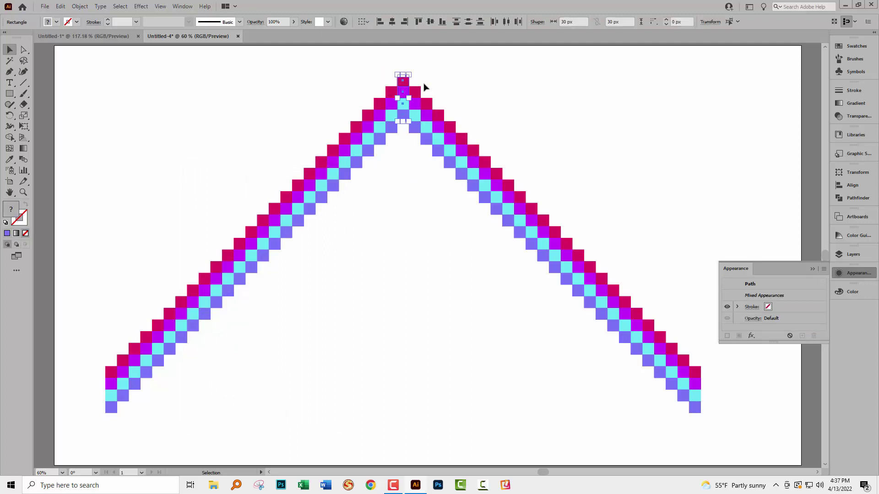
# Step: Apply a new Transform effect to the chevron moving it 120 px down
pyautogui.click(255, 81)
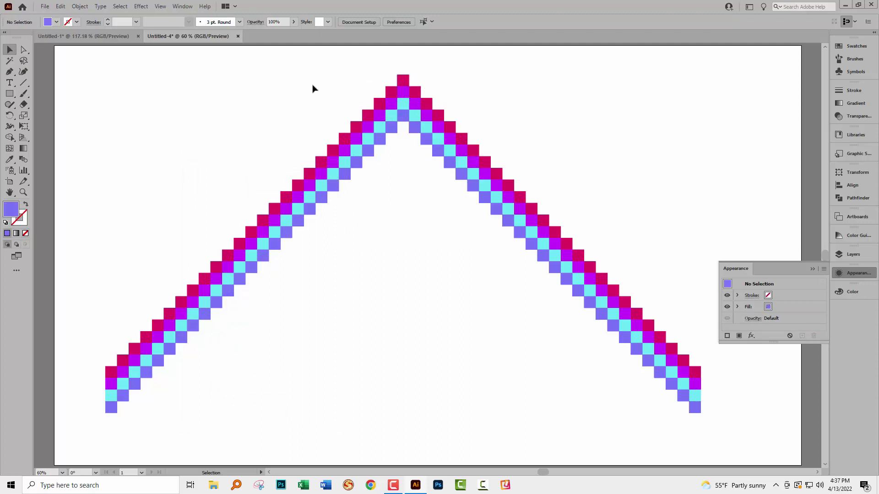
pyautogui.moveTo(376, 57); pyautogui.dragTo(463, 214)
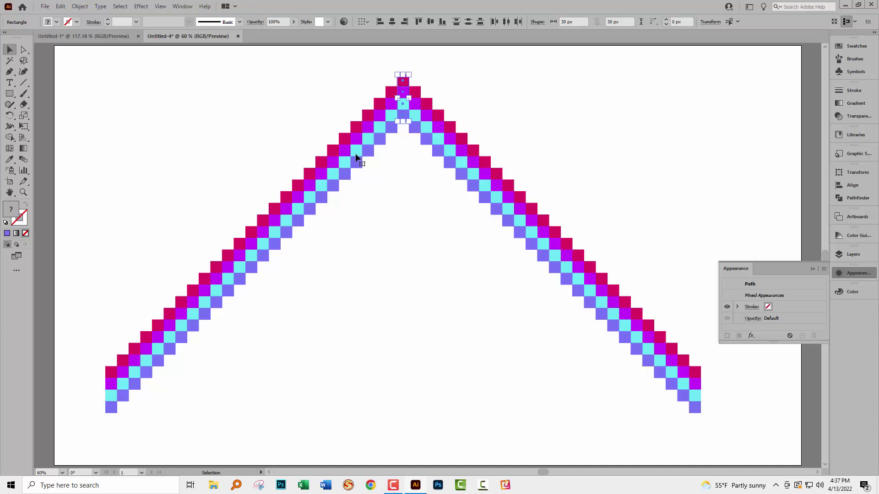
pyautogui.click(142, 6)
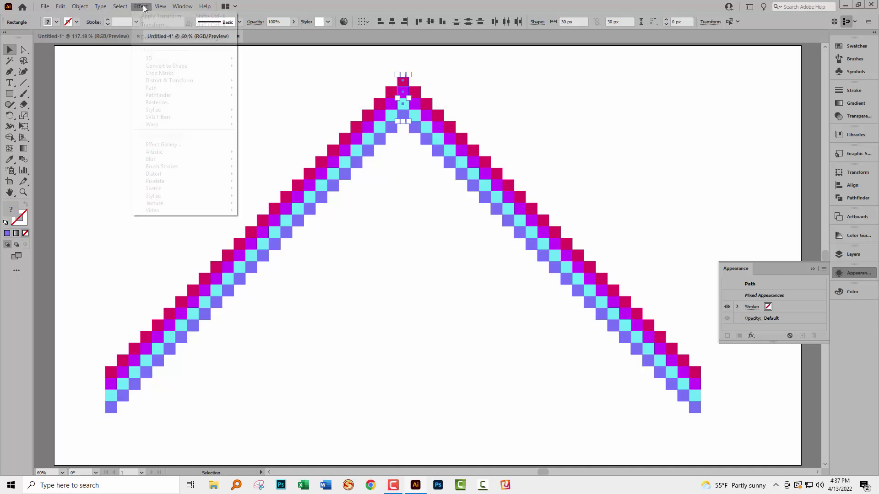
pyautogui.moveTo(193, 80)
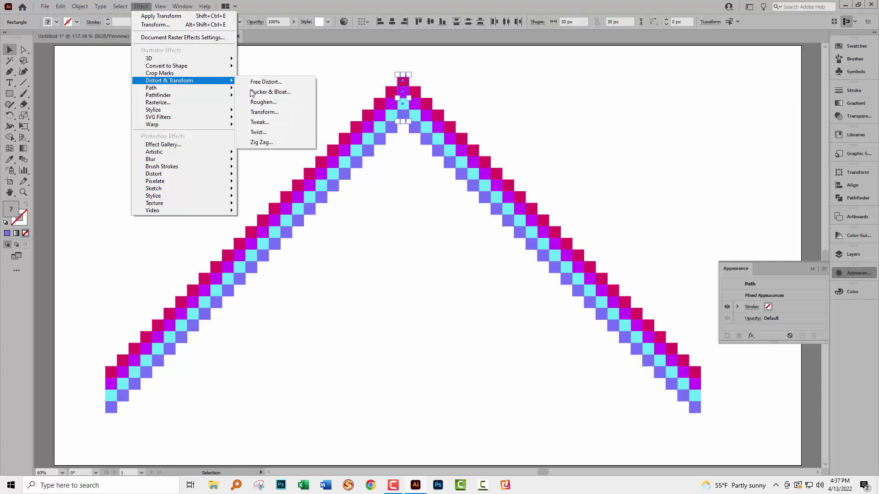
pyautogui.click(277, 111)
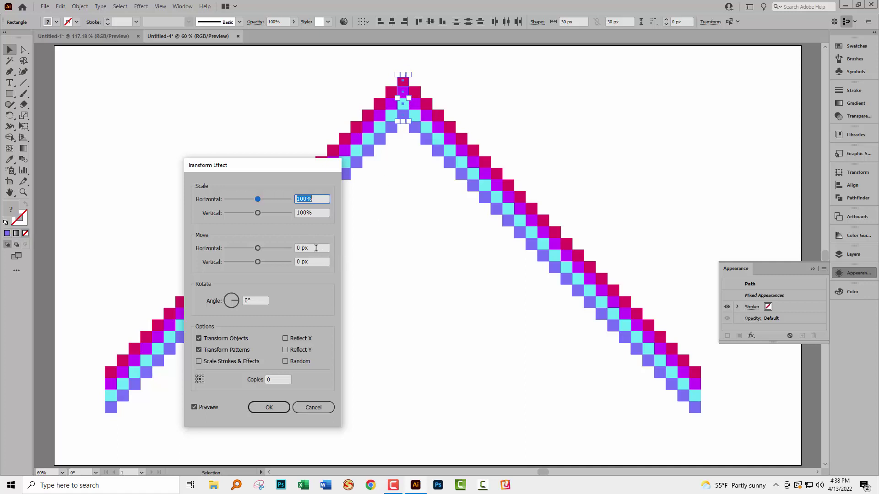
pyautogui.click(316, 248)
pyautogui.press('Tab')
pyautogui.write('120')
pyautogui.press('Tab')
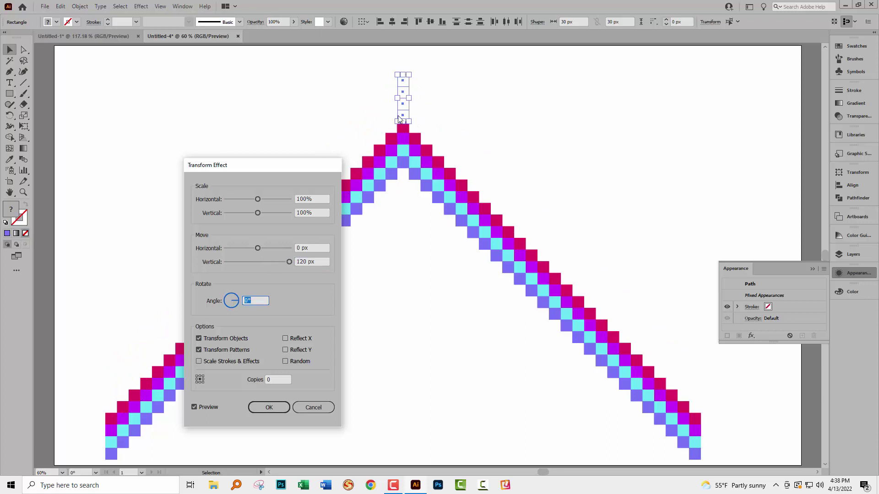
# Step: Set the repeat to 9 copies, apply it, and drag the pattern upward
pyautogui.click(279, 377)
pyautogui.press('Up')
pyautogui.press('Up')
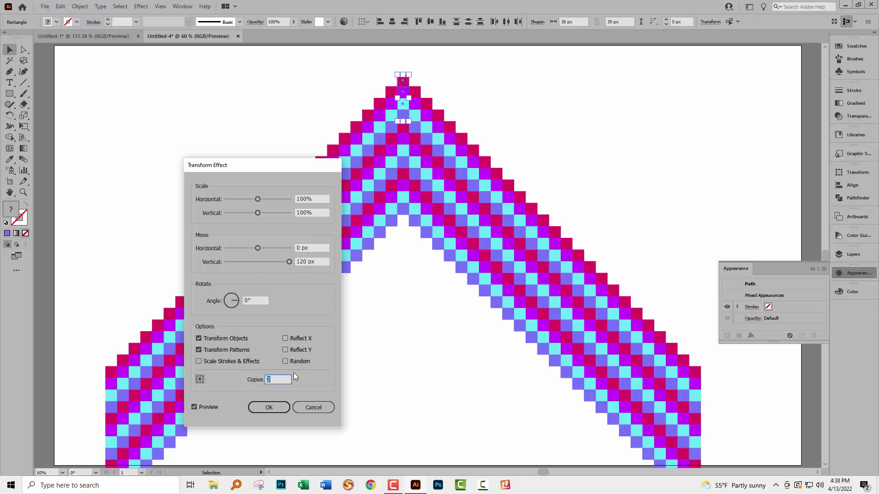
pyautogui.press('Up')
pyautogui.press('Up')
pyautogui.press('Up')
pyautogui.press('Up')
pyautogui.press('Up')
pyautogui.press('Up')
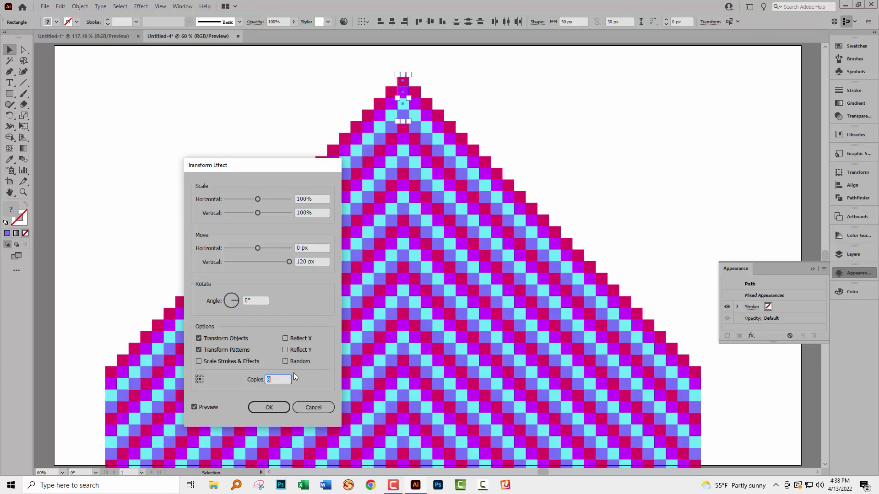
pyautogui.press('Up')
pyautogui.click(269, 407)
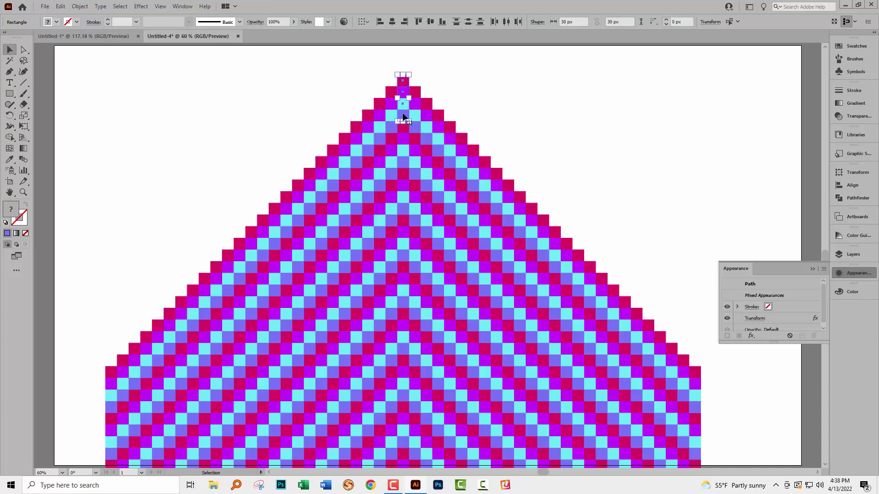
pyautogui.moveTo(404, 117); pyautogui.dragTo(401, 64)
# Step: Deselect the checker and set the fill to black with no stroke
pyautogui.click(583, 104)
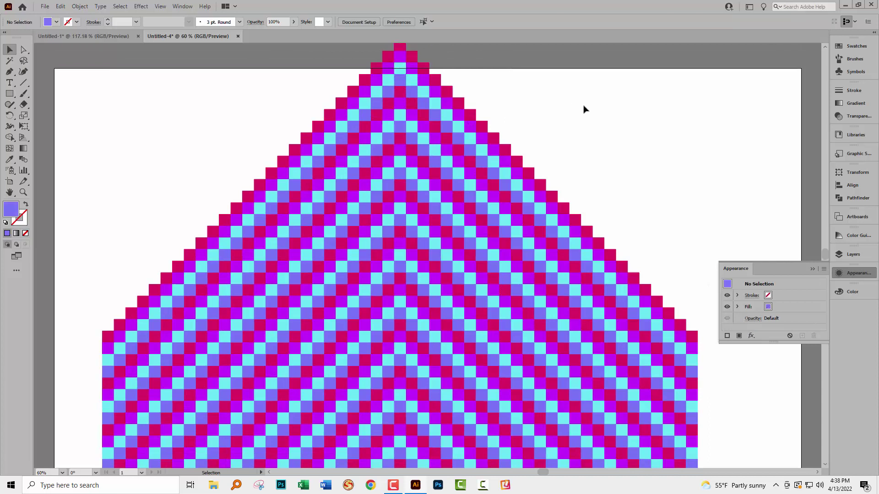
pyautogui.scroll(-1, 585, 109)
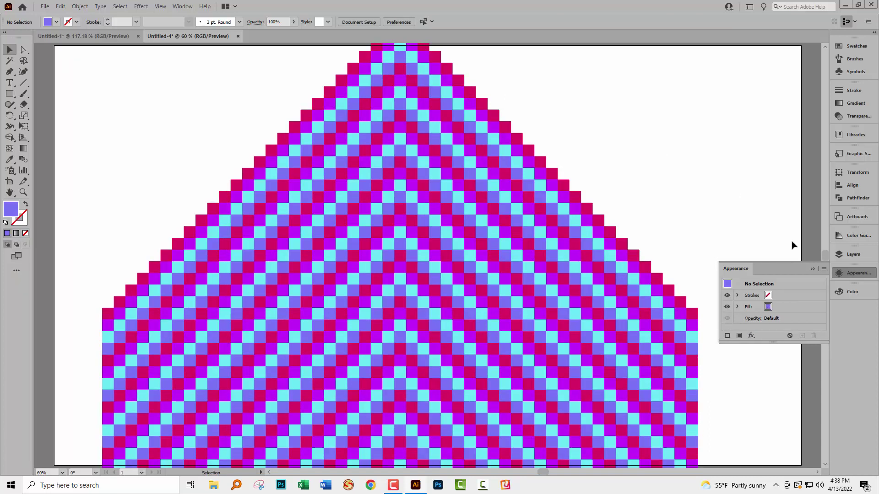
pyautogui.click(811, 268)
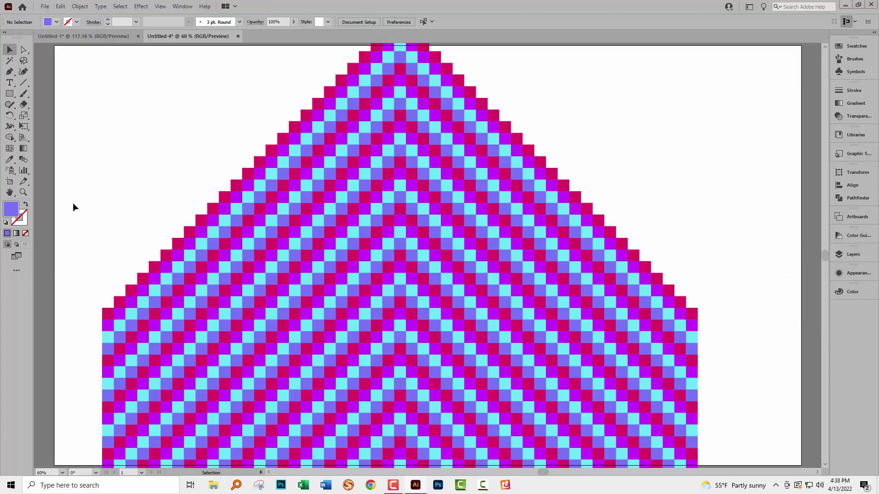
pyautogui.press('d')
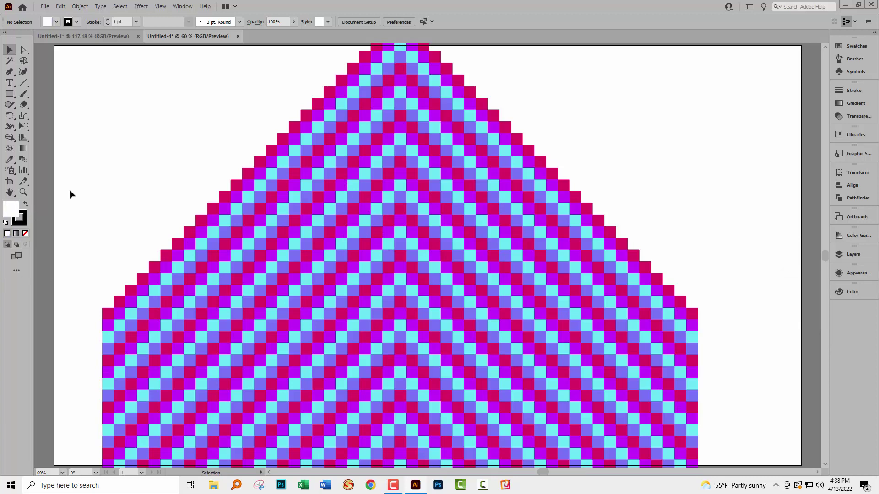
pyautogui.click(25, 205)
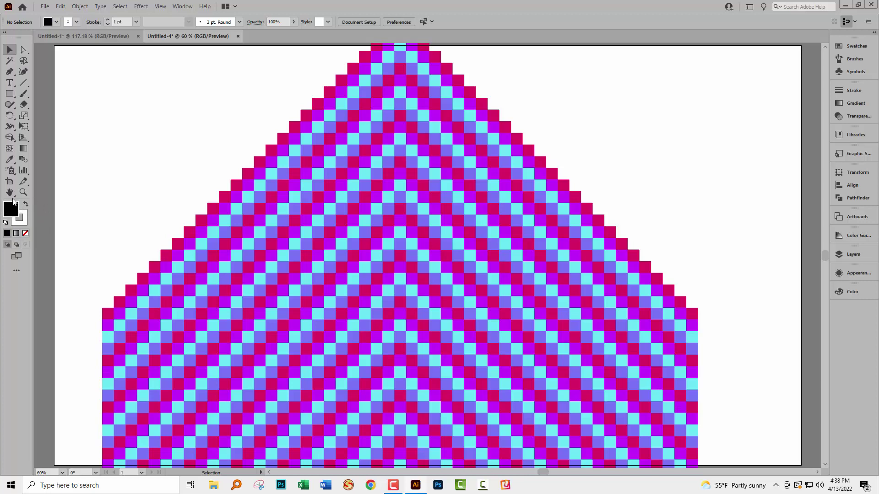
pyautogui.click(22, 223)
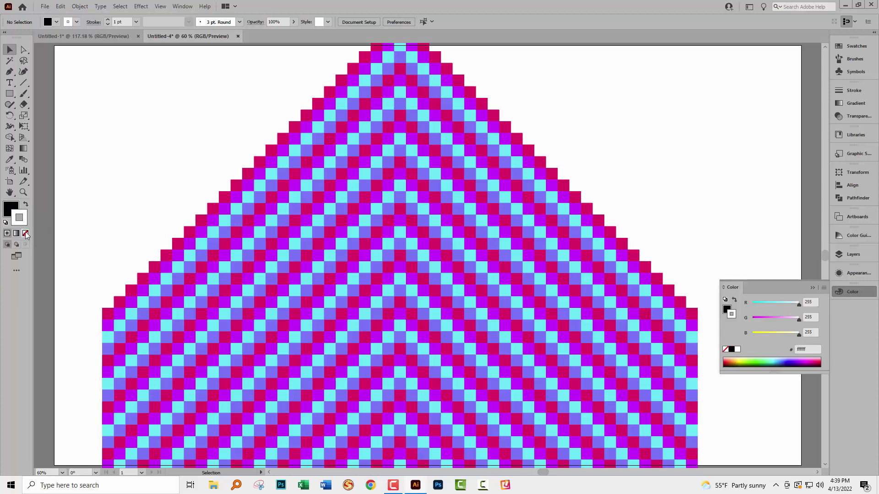
pyautogui.click(25, 233)
pyautogui.click(9, 211)
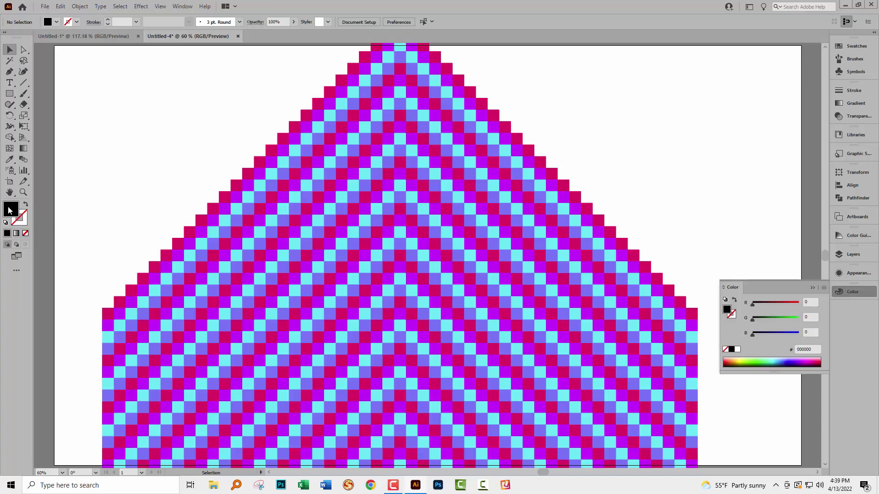
# Step: Draw a curved half-heart path with the Pen tool over the checker apex
pyautogui.click(9, 71)
pyautogui.moveTo(399, 209); pyautogui.dragTo(299, 95)
pyautogui.moveTo(398, 418); pyautogui.dragTo(577, 449)
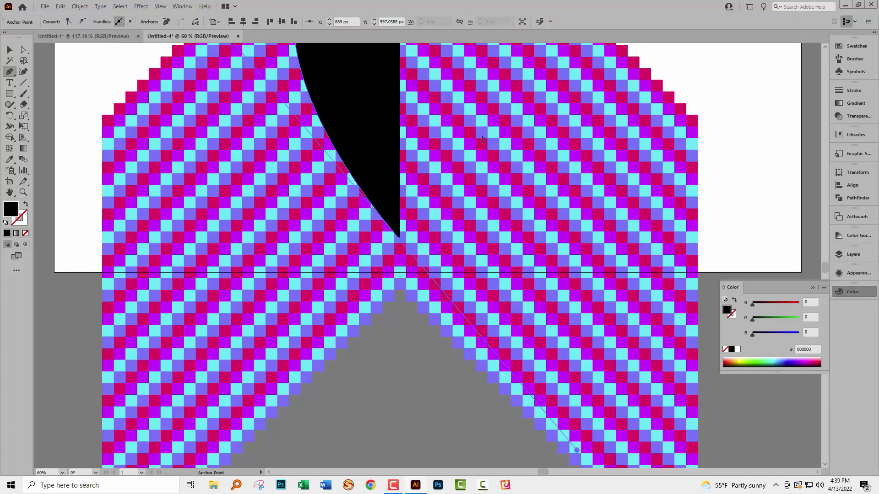
# Step: Move the half-heart up 46 px, widen it leftward and nudge it into place
pyautogui.press('v')
pyautogui.click(77, 76)
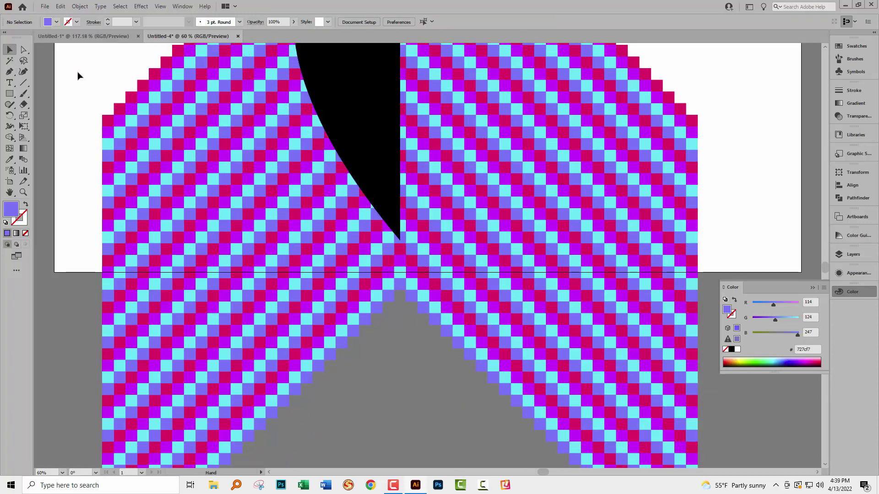
pyautogui.moveTo(78, 76); pyautogui.dragTo(47, 254)
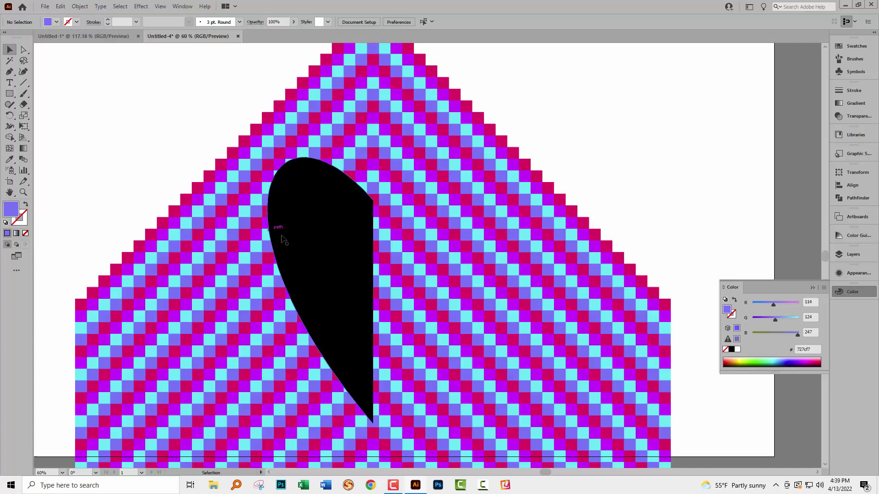
pyautogui.moveTo(306, 239); pyautogui.dragTo(303, 211)
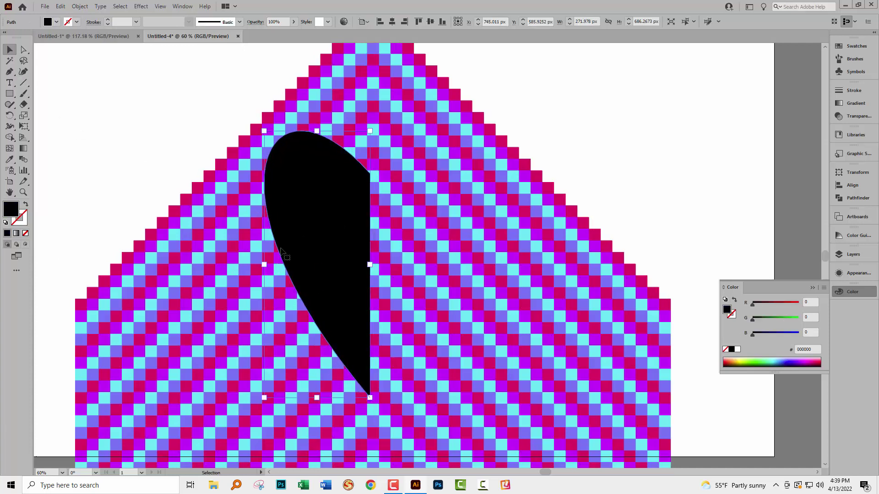
pyautogui.moveTo(264, 265); pyautogui.dragTo(231, 265)
pyautogui.moveTo(320, 241); pyautogui.dragTo(326, 255)
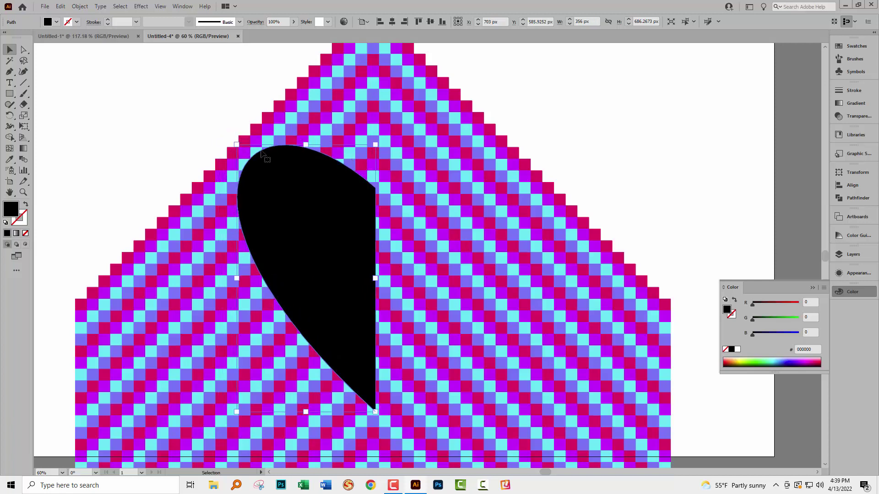
# Step: Reflect a copy of the half-heart, drag it right, and select both halves
pyautogui.click(84, 7)
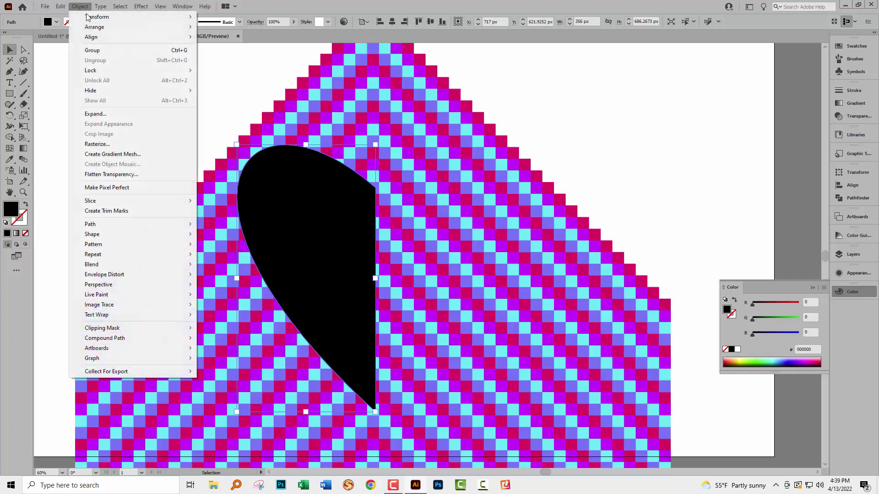
pyautogui.moveTo(97, 17)
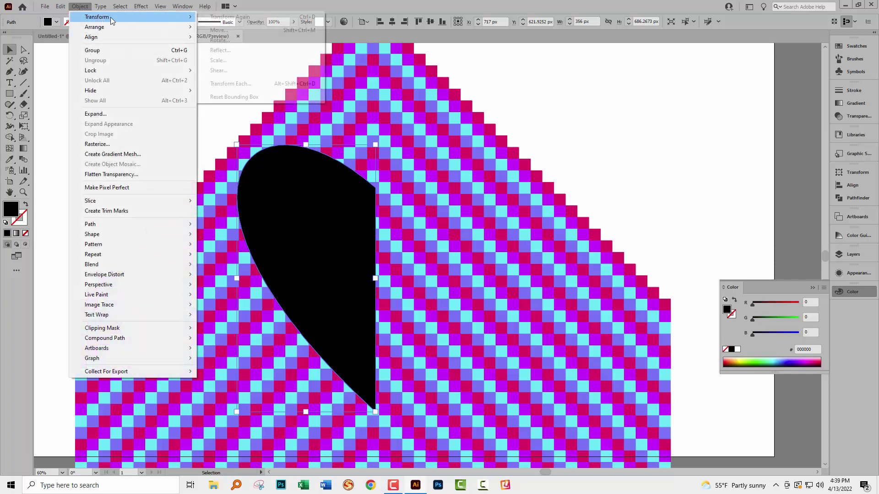
pyautogui.click(229, 50)
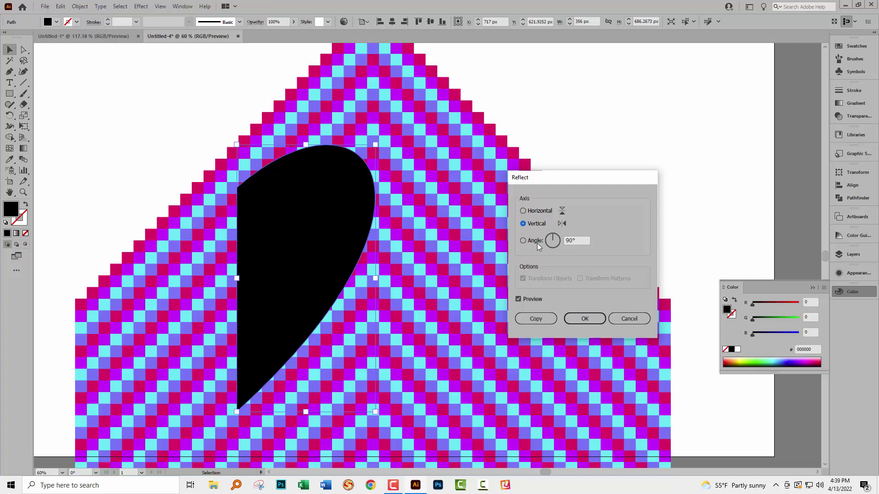
pyautogui.click(535, 319)
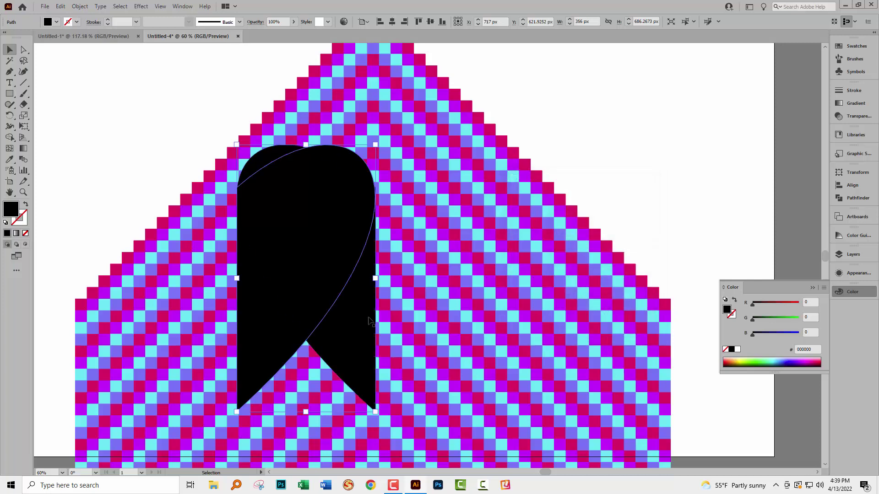
pyautogui.moveTo(320, 261); pyautogui.dragTo(453, 266)
pyautogui.click(353, 254)
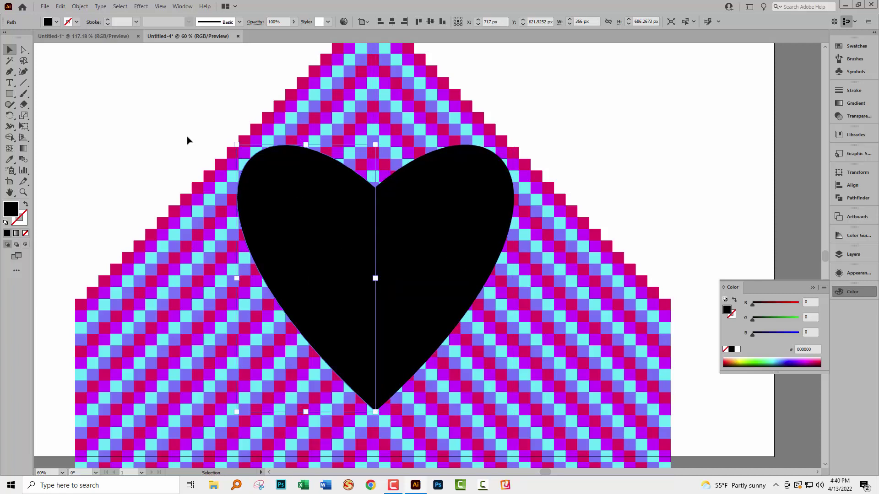
pyautogui.keyDown('shift'); pyautogui.click(437, 266); pyautogui.keyUp('shift')
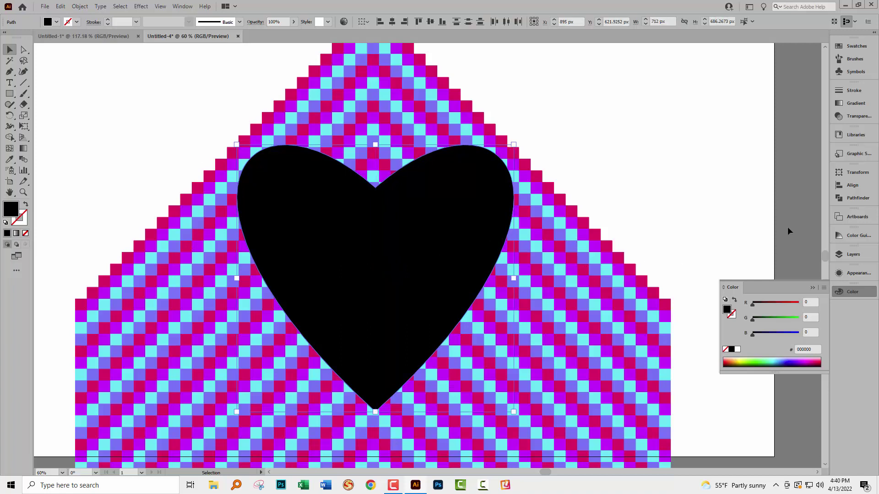
# Step: Unite the two halves with Pathfinder and nudge the heart down over the checker
pyautogui.click(857, 198)
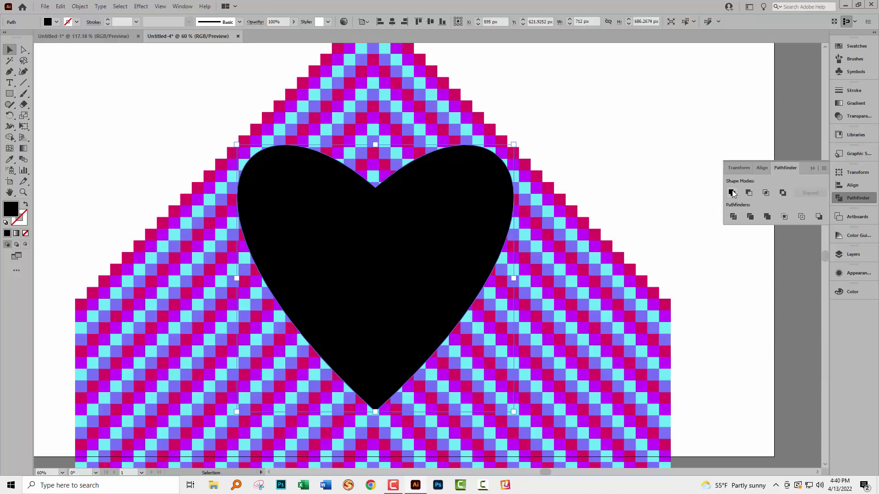
pyautogui.click(603, 197)
pyautogui.moveTo(356, 269); pyautogui.dragTo(354, 286)
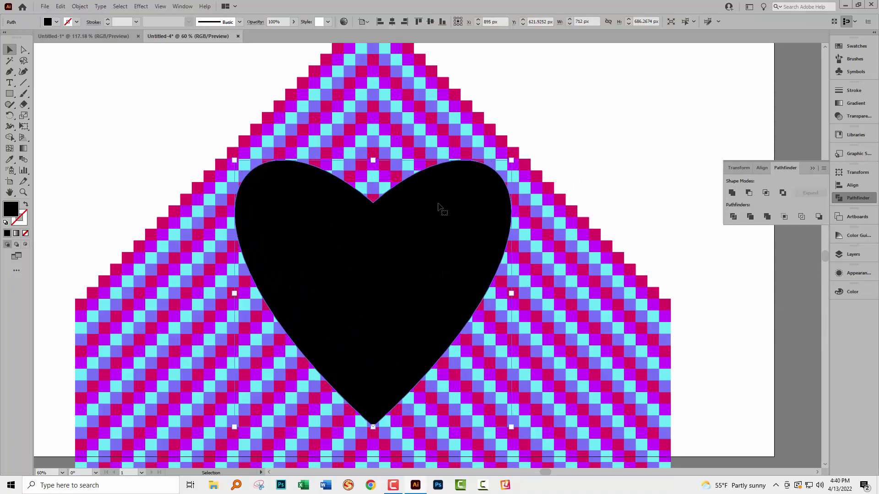
# Step: Marquee-select the heart together with the checker pattern
pyautogui.scroll(1, 554, 143)
pyautogui.scroll(1, 467, 224)
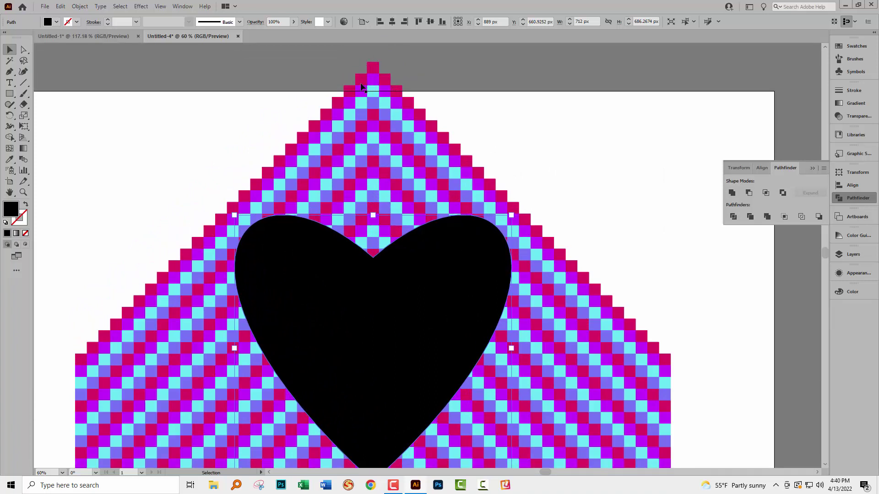
pyautogui.moveTo(304, 52); pyautogui.dragTo(481, 344)
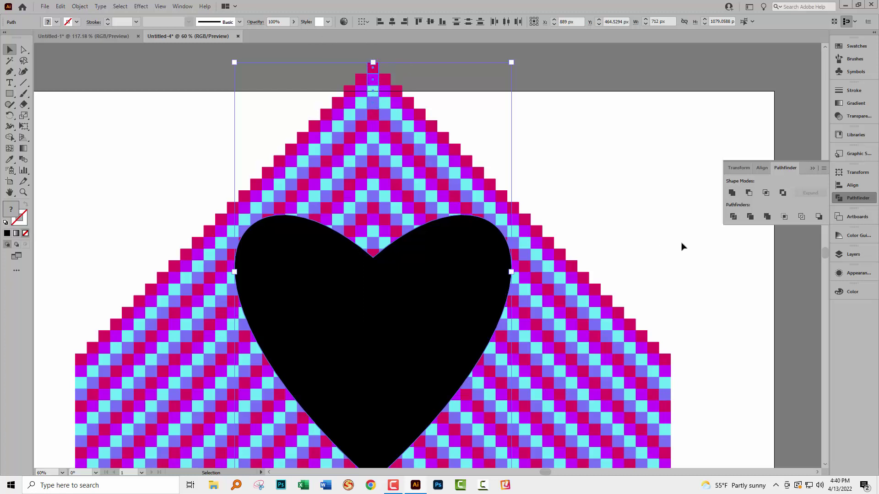
# Step: Horizontally centre the checker on the heart as key object, then reselect both
pyautogui.click(852, 185)
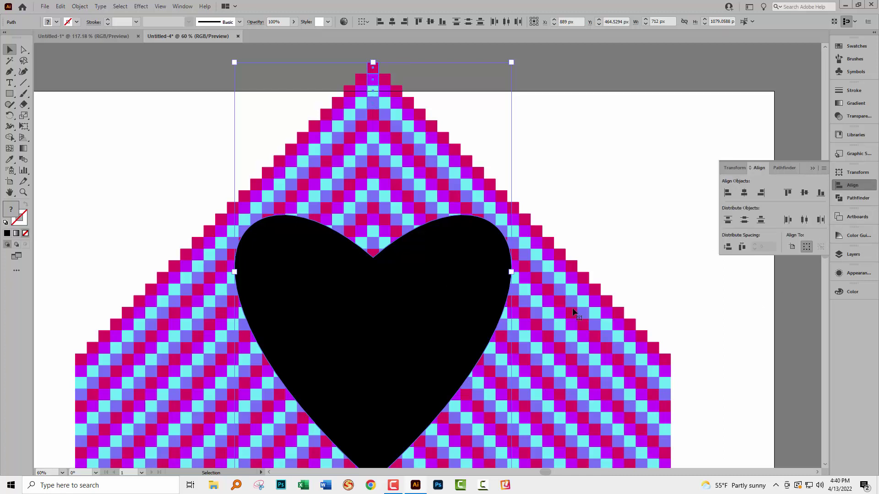
pyautogui.click(402, 325)
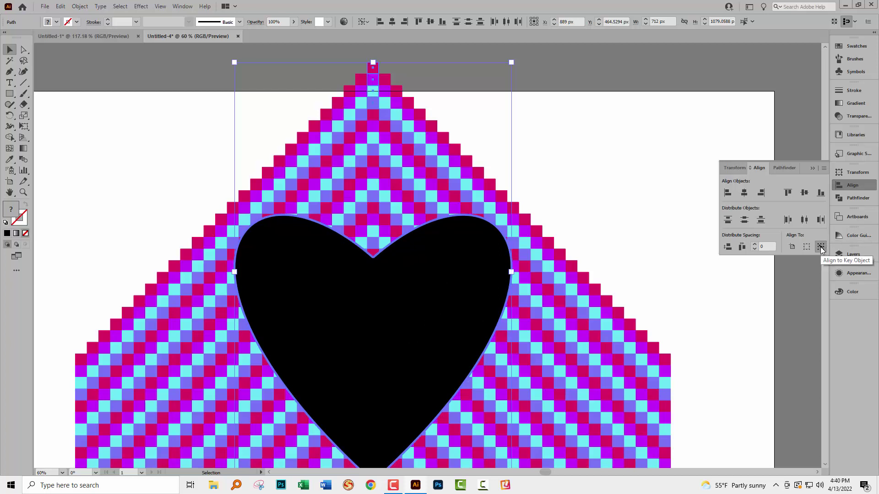
pyautogui.click(744, 194)
pyautogui.click(659, 222)
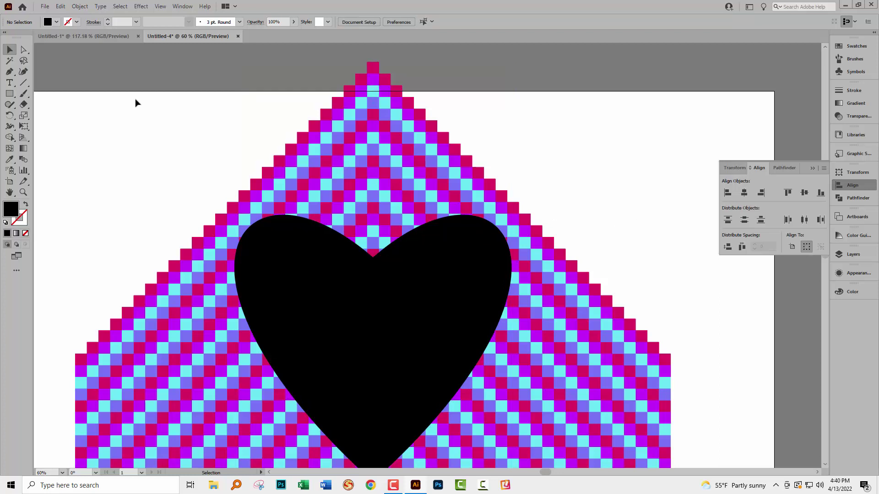
pyautogui.click(432, 347)
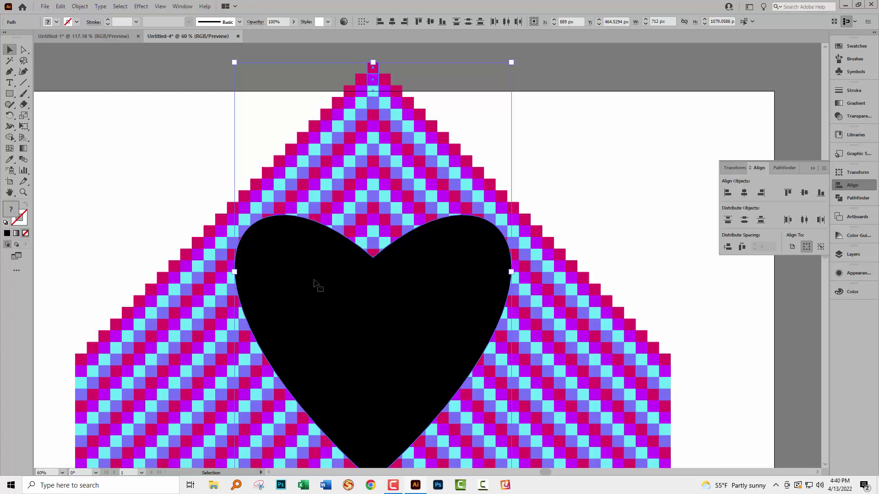
# Step: Make a clipping mask so the checker is trimmed to the heart
pyautogui.rightClick(348, 331)
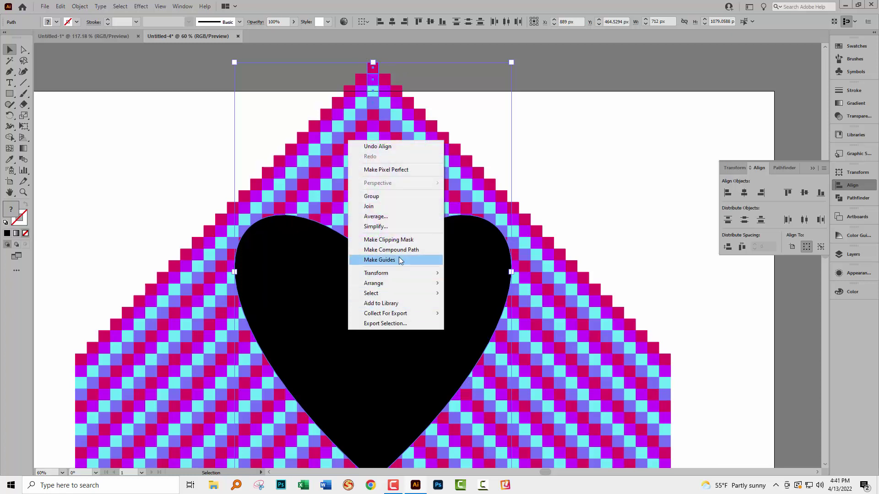
pyautogui.click(396, 240)
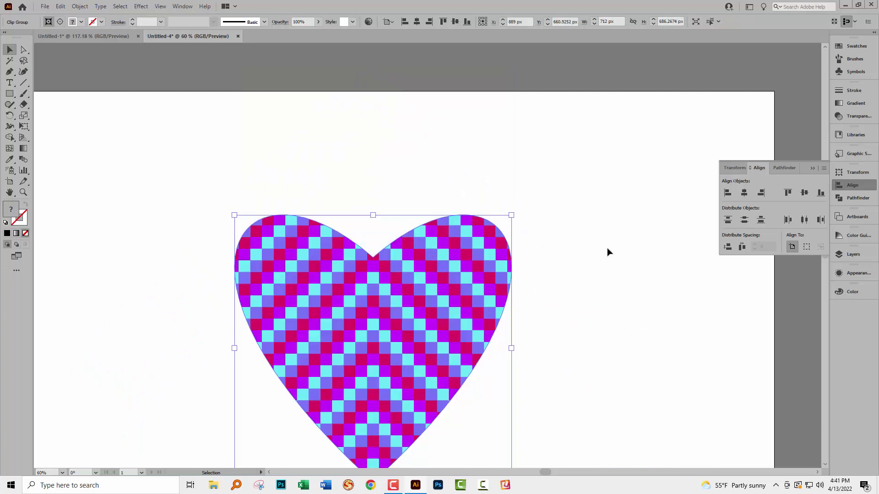
pyautogui.click(551, 304)
# Step: Fit the artboard in the window and move the patterned heart higher
pyautogui.hotkey('ctrl', '0')
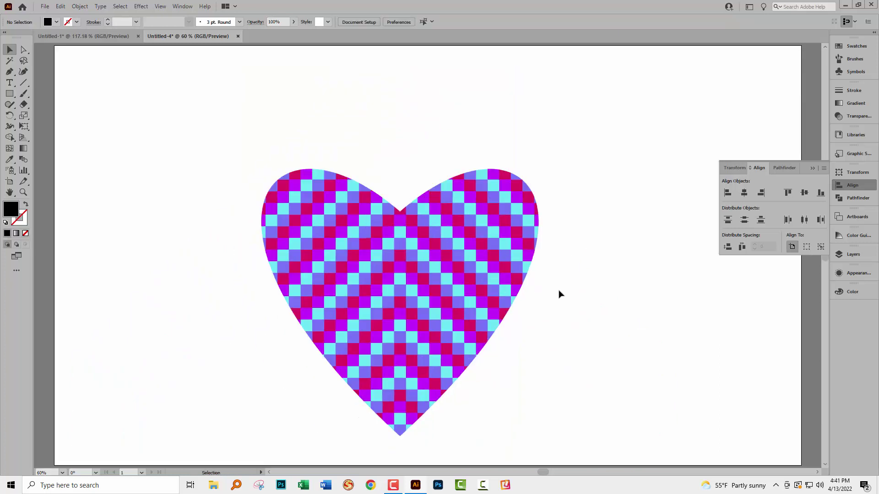
pyautogui.moveTo(451, 316); pyautogui.dragTo(473, 245)
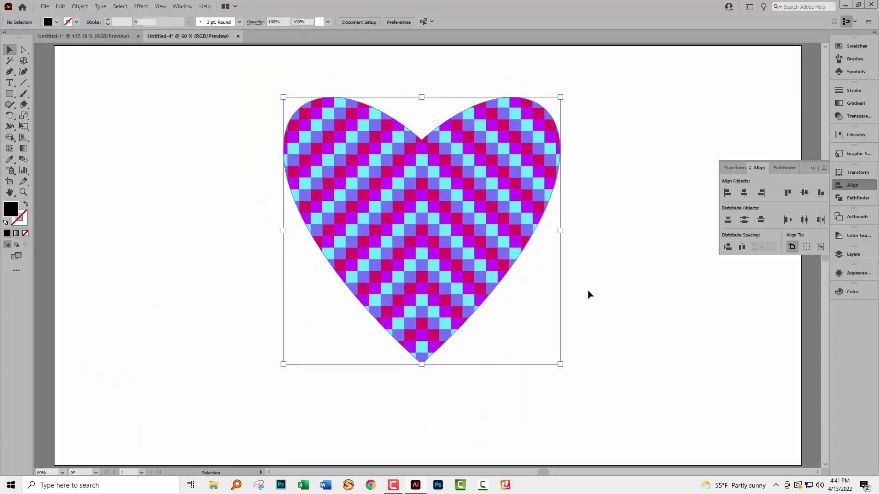
pyautogui.click(588, 294)
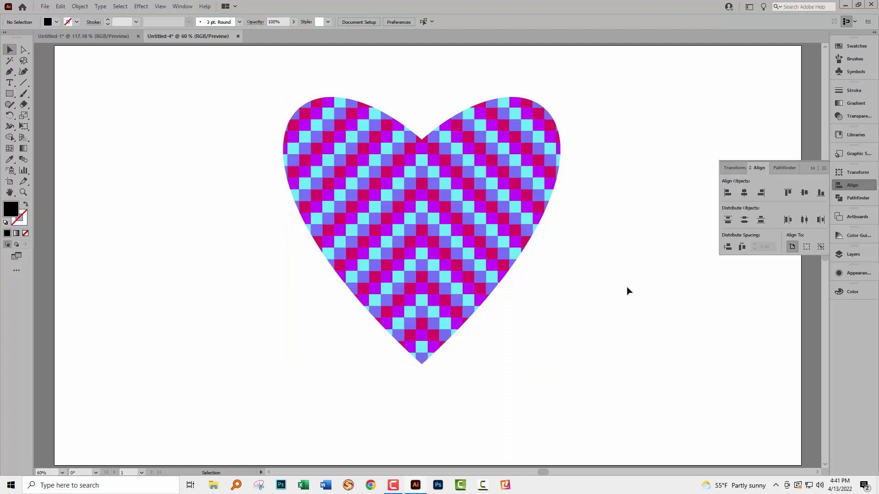